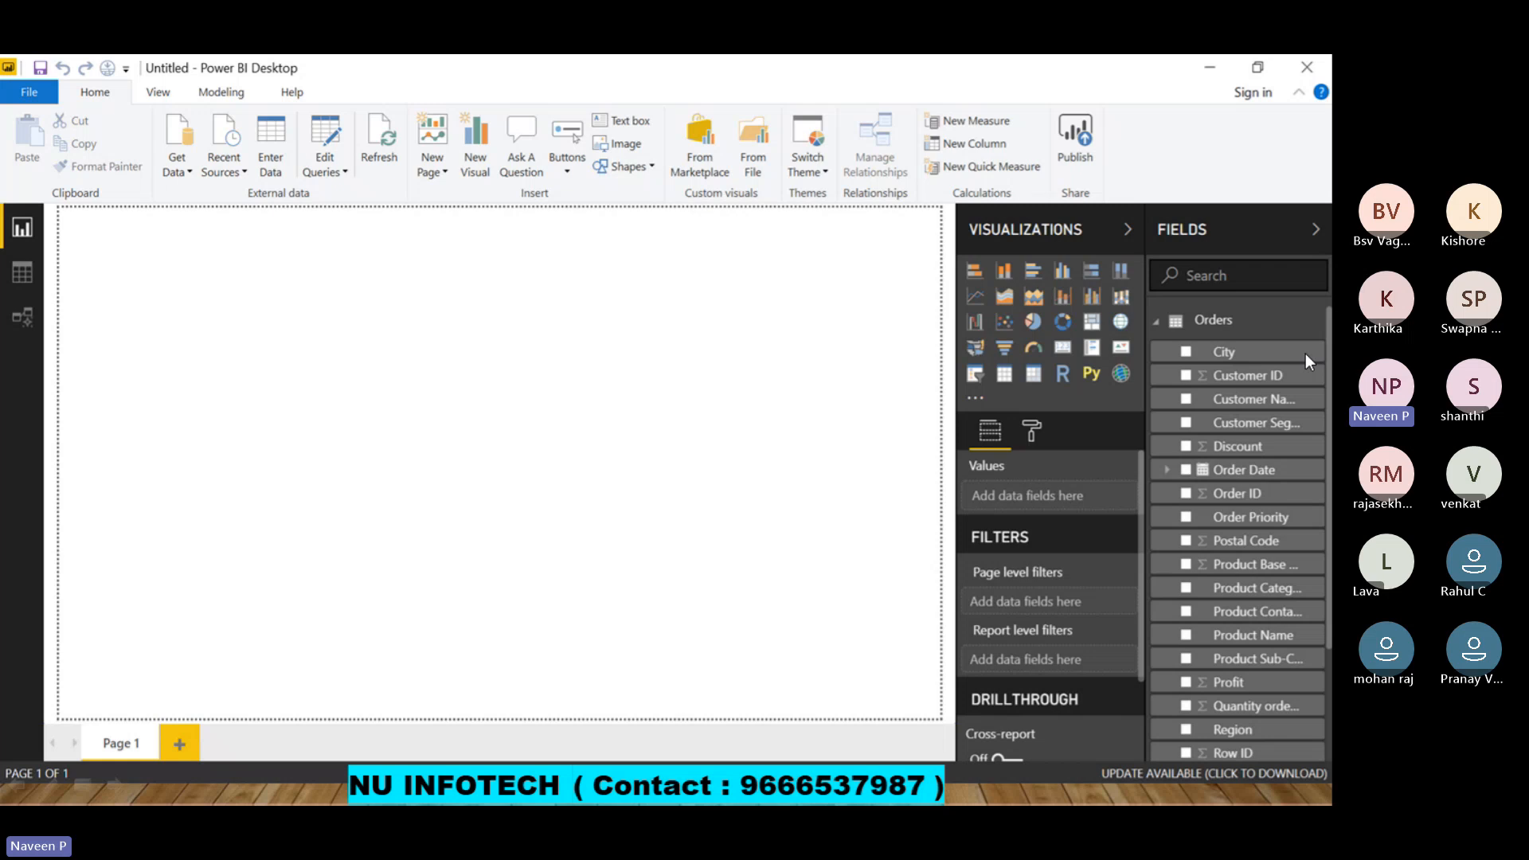
# Bring up the newer Power BI Desktop, dismiss its event banner and start a blank report.
pyautogui.press('super')
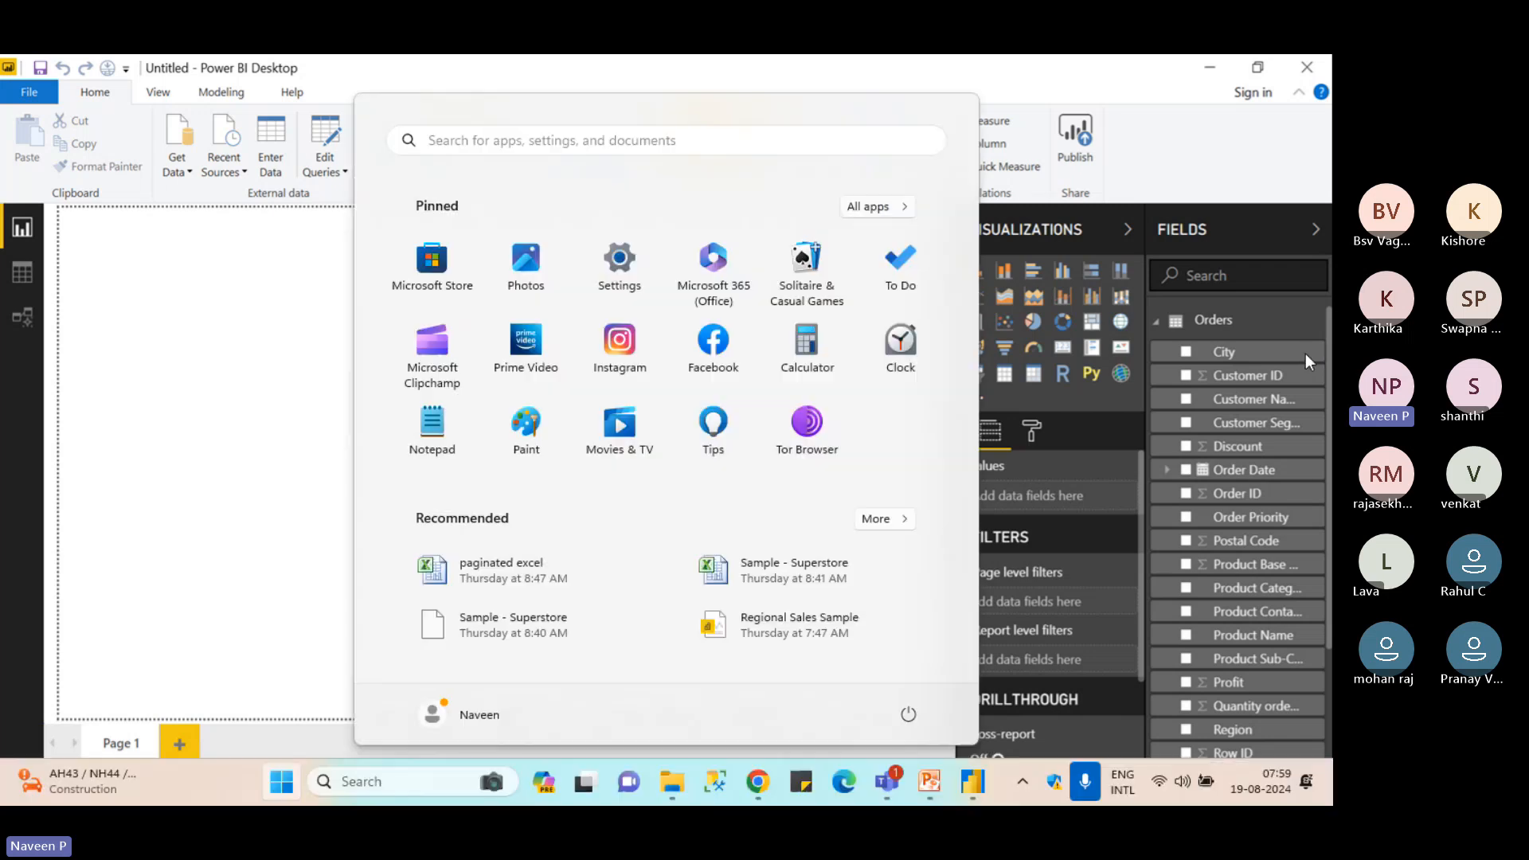
pyautogui.write('pow')
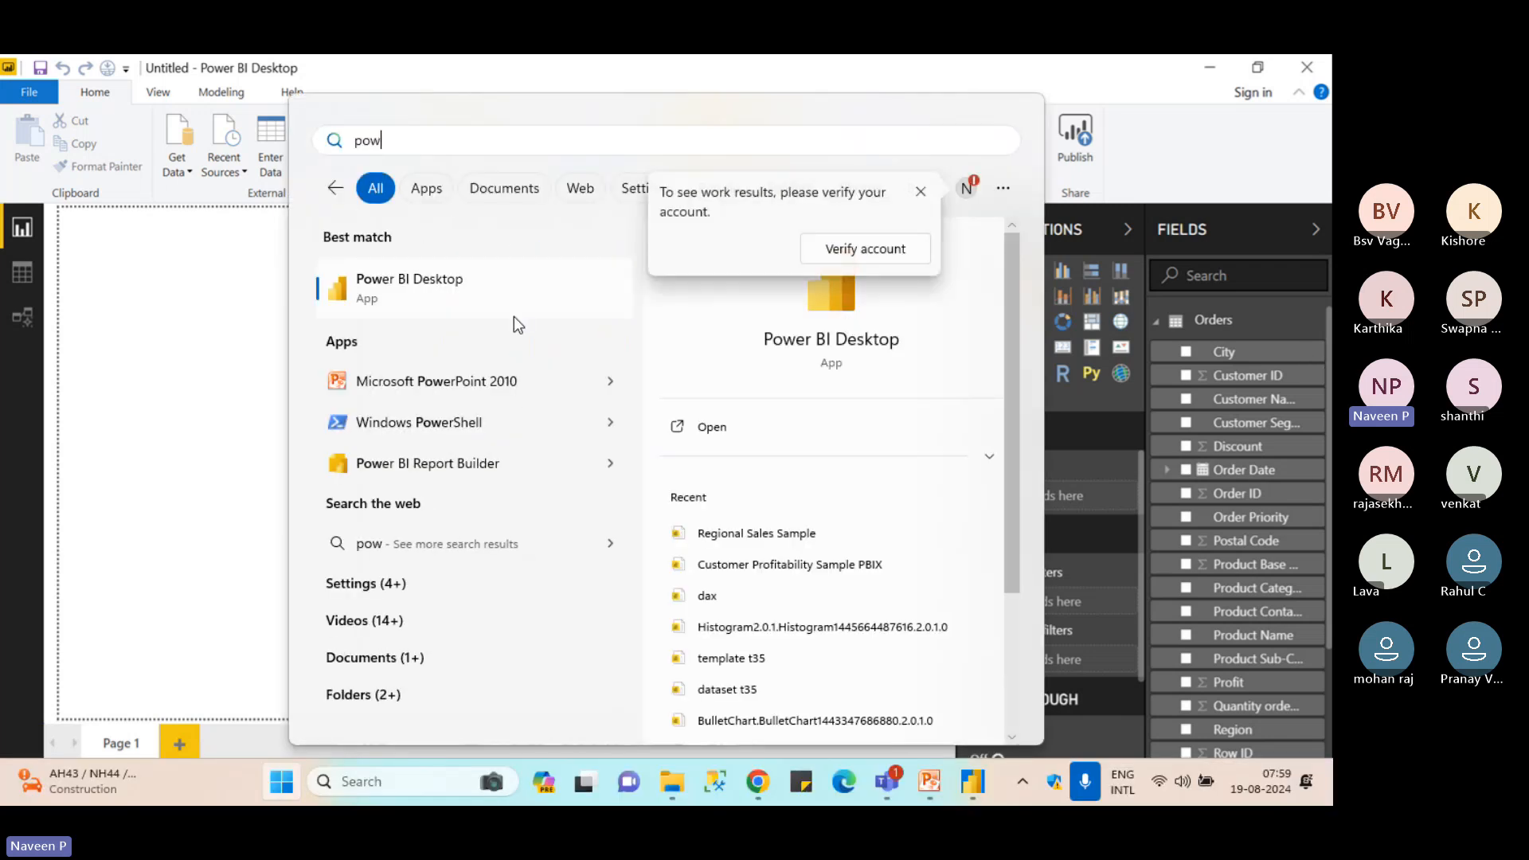
pyautogui.press('Escape')
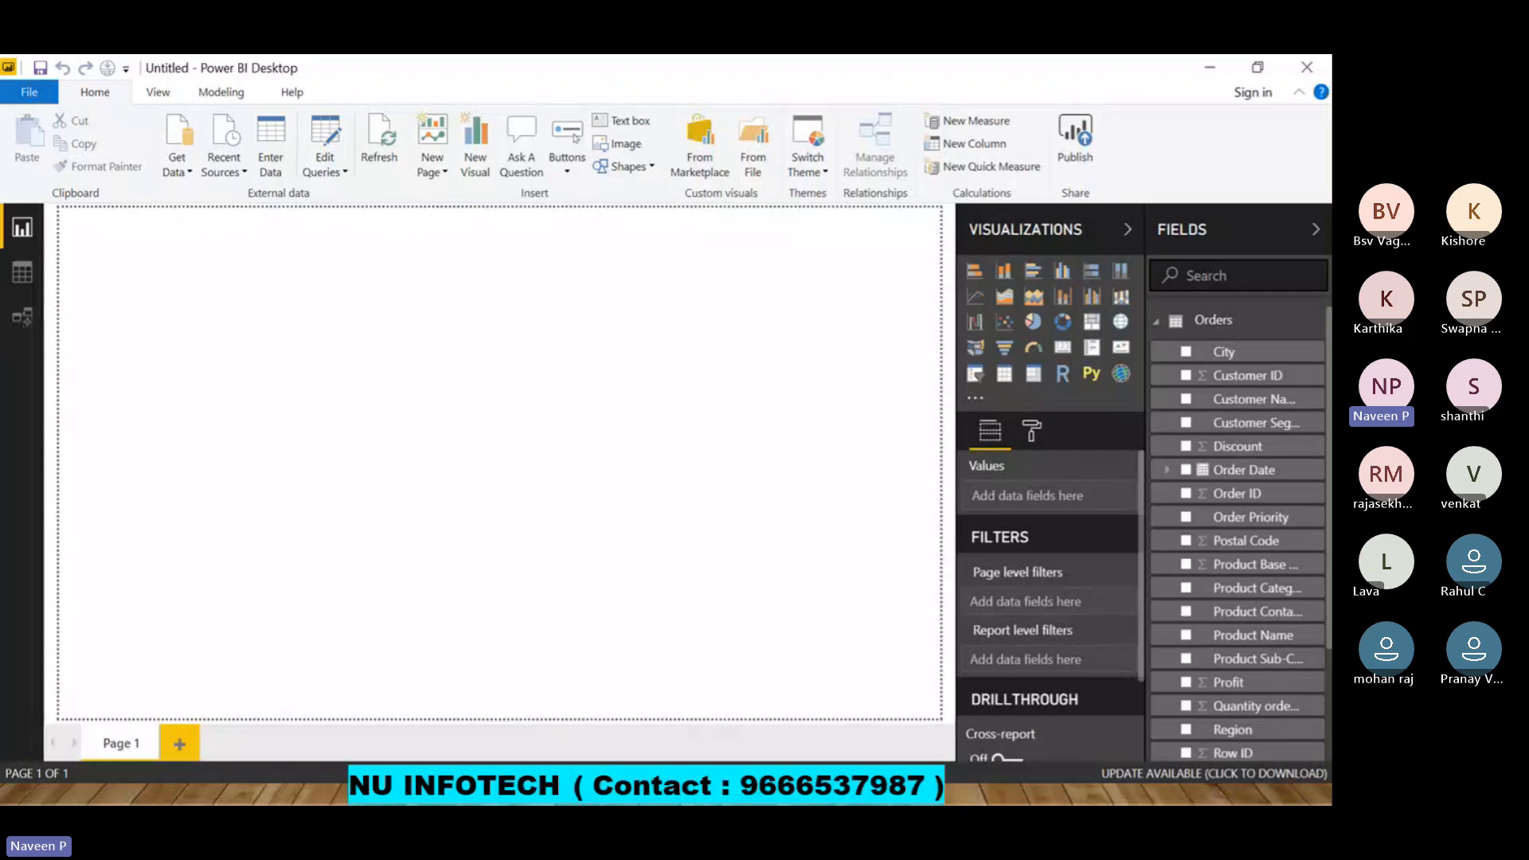
pyautogui.hotkey('alt', 'Tab')
pyautogui.hotkey('alt', 'Tab')
pyautogui.hotkey('alt', 'Tab')
pyautogui.hotkey('alt', 'Tab')
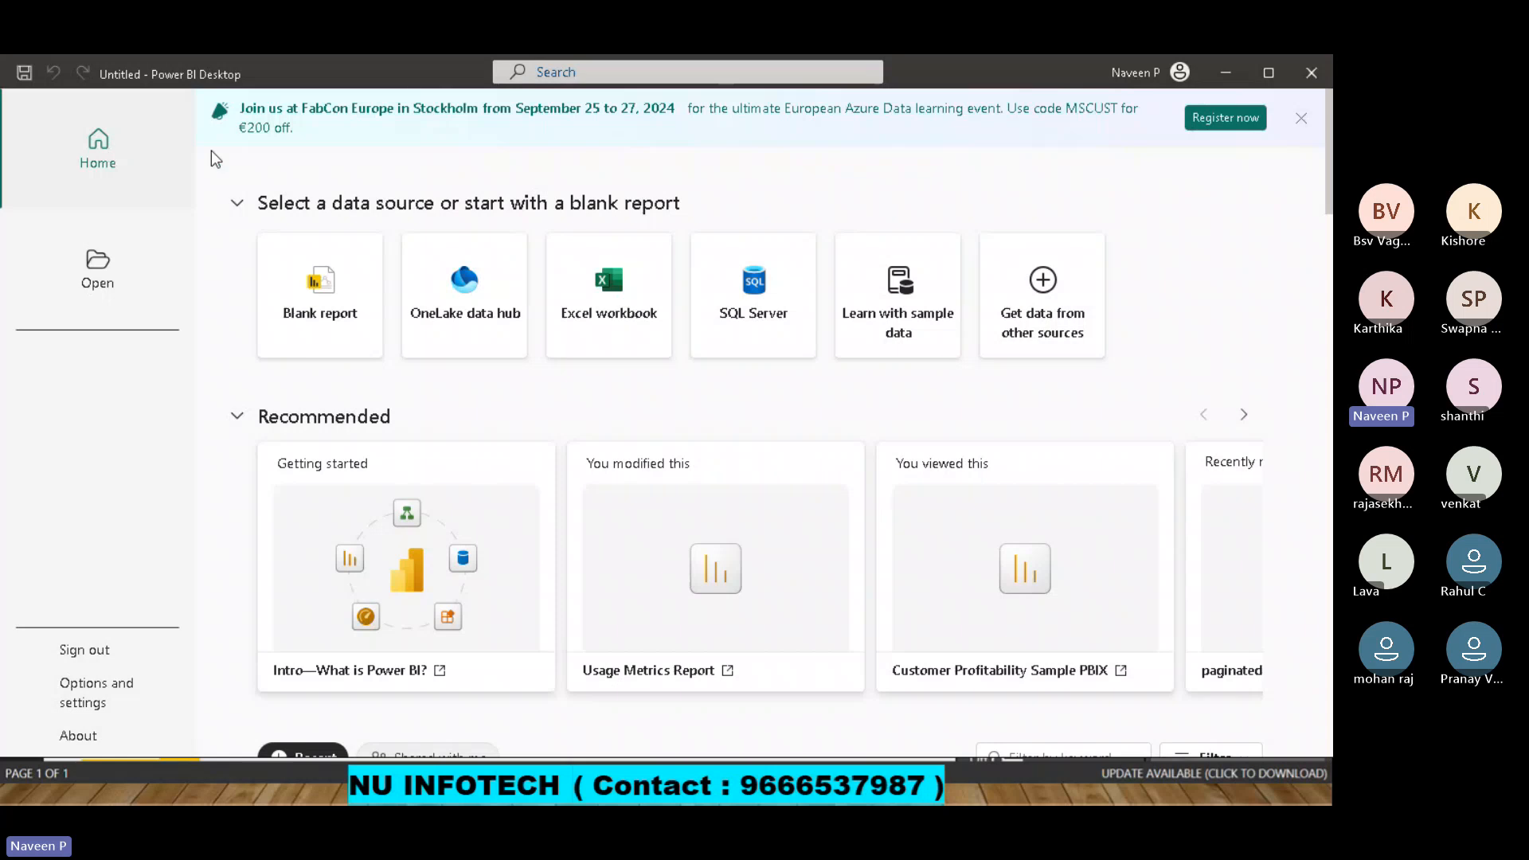
pyautogui.click(1299, 119)
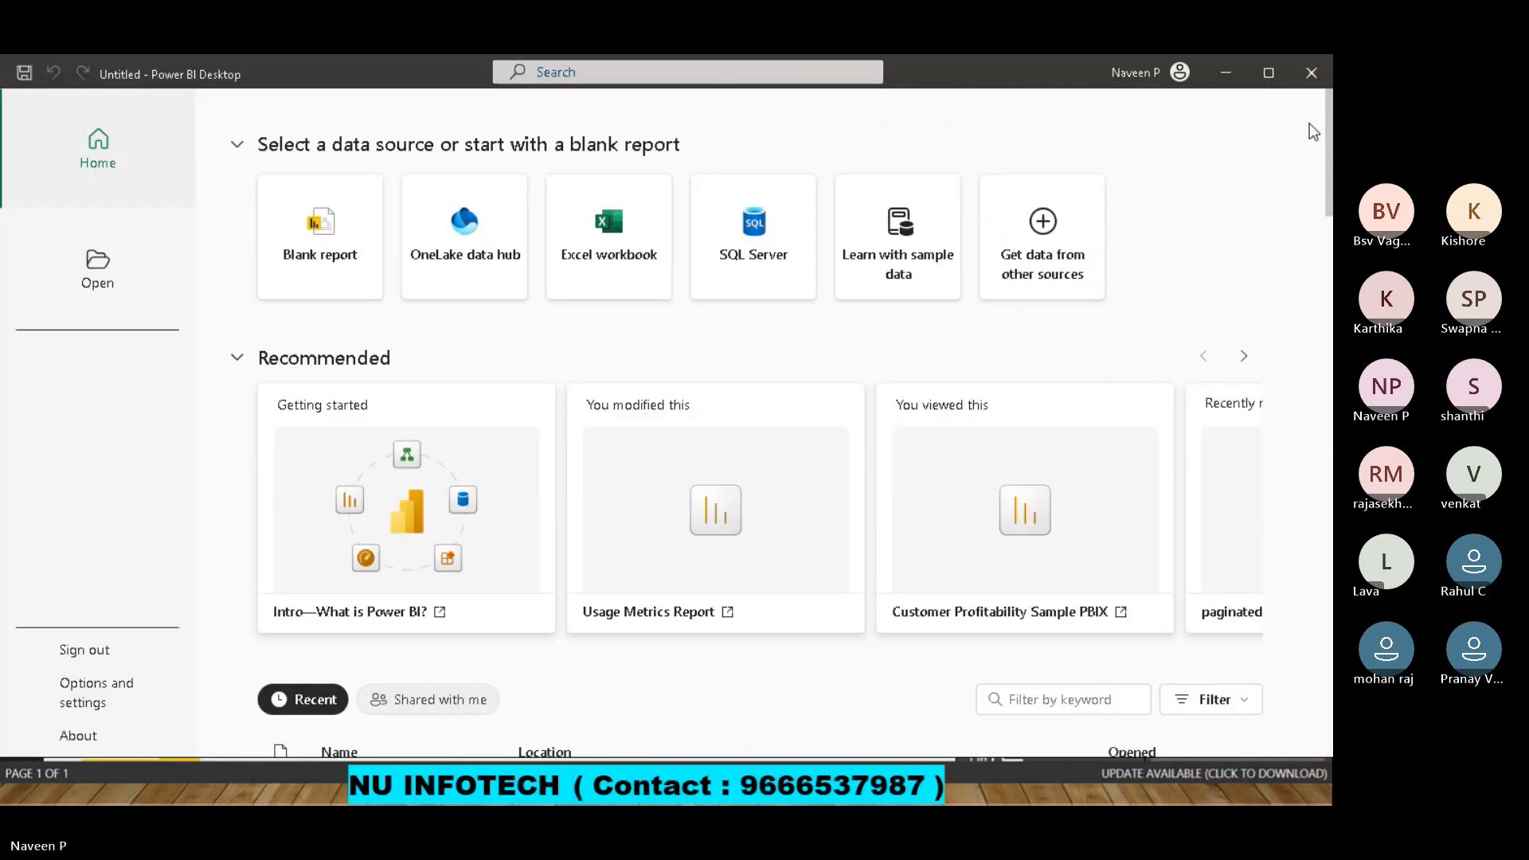
pyautogui.click(309, 259)
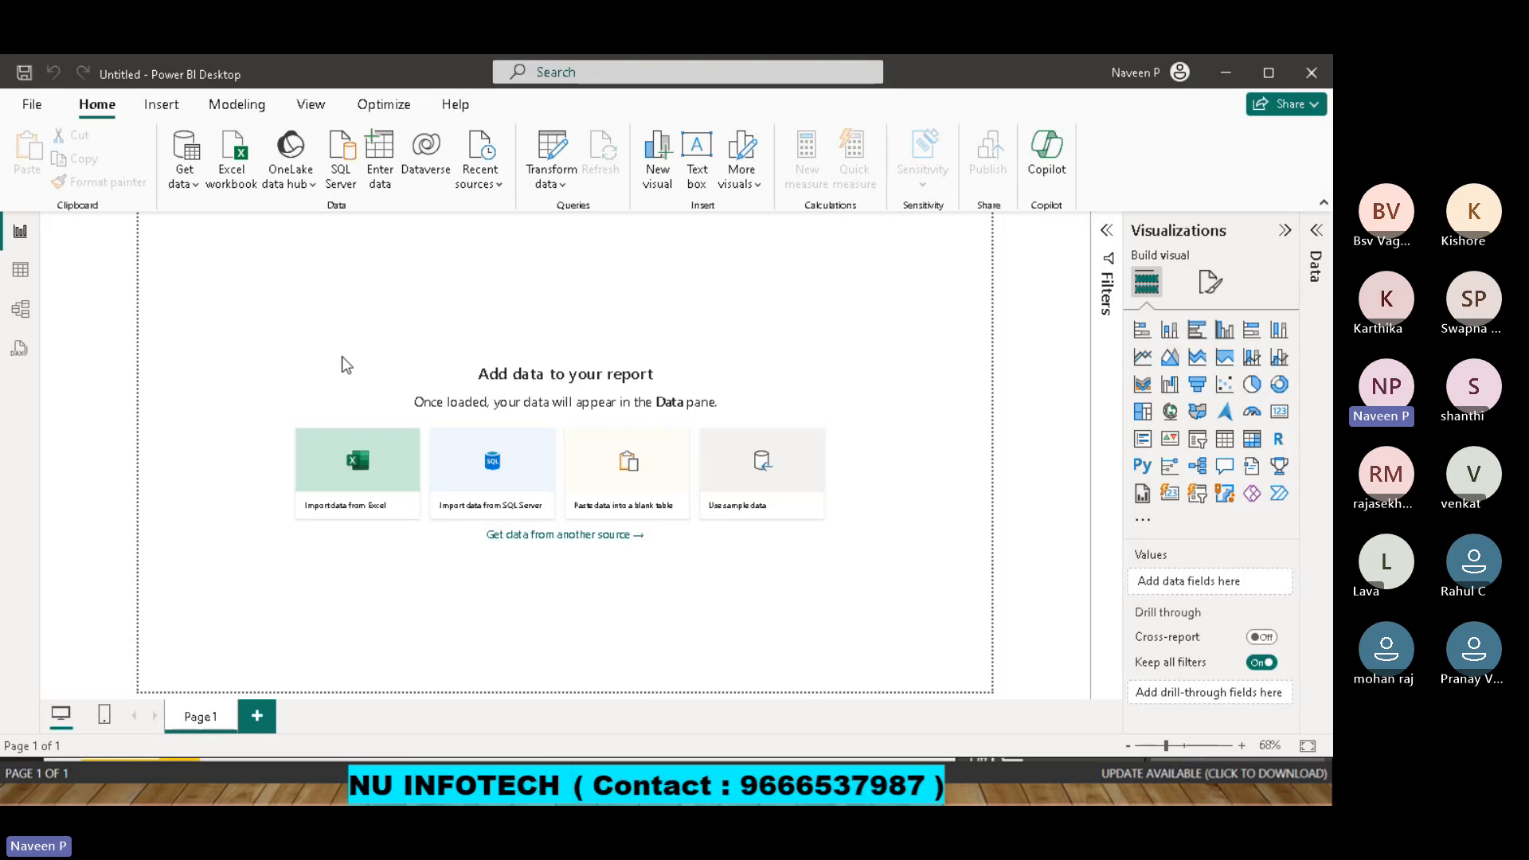
# Look at the empty Model view and Table view, and return to the Report view.
pyautogui.click(21, 311)
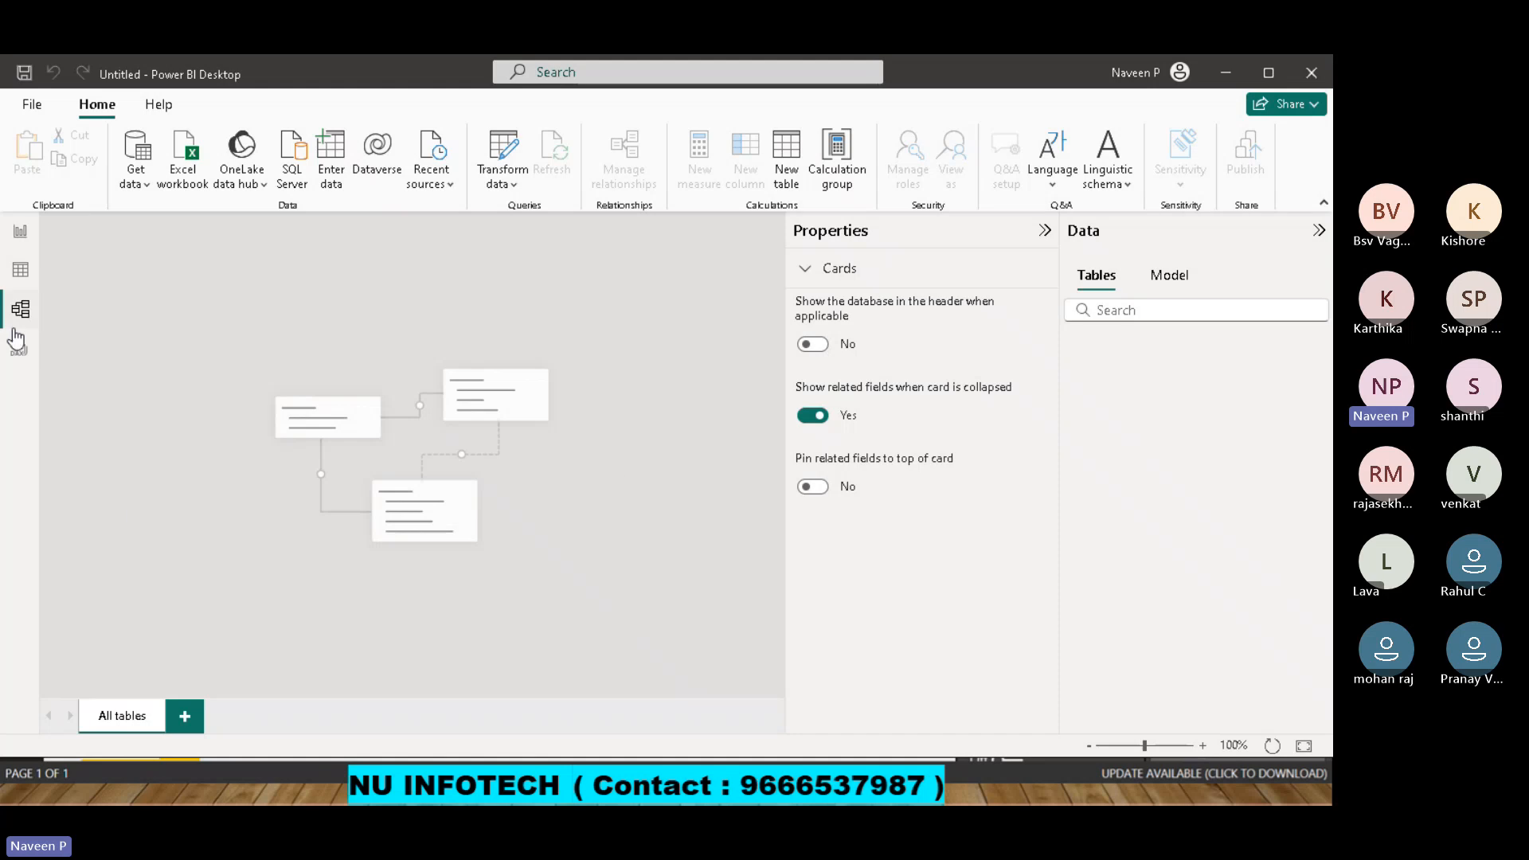
pyautogui.click(21, 275)
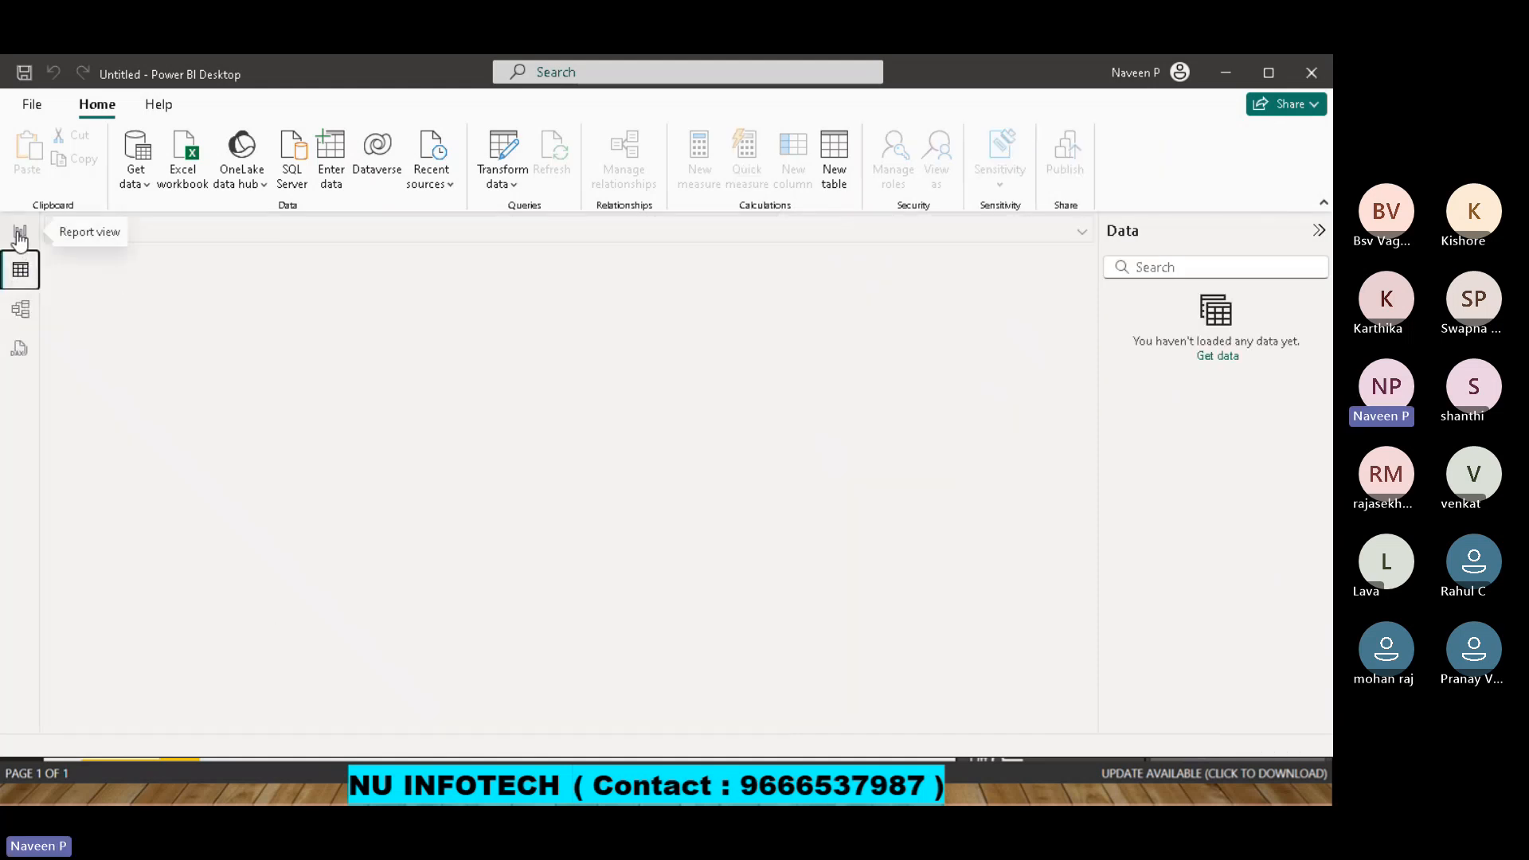
pyautogui.click(20, 231)
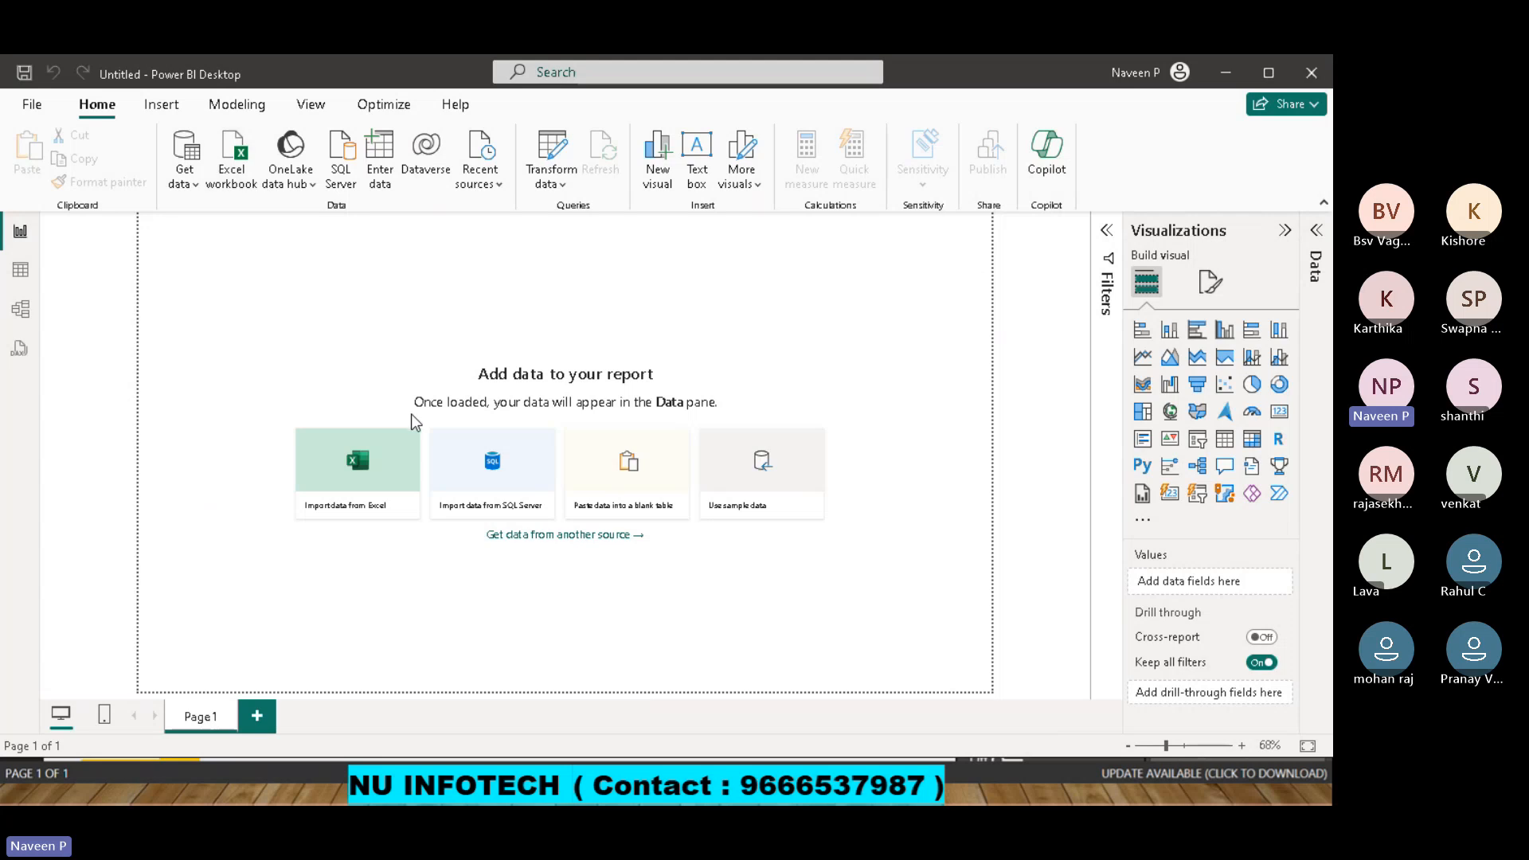
# Connect to the recent SQLSERVER_NU source that includes relationship columns and list the tables of the Team35_Dev database.
pyautogui.click(495, 188)
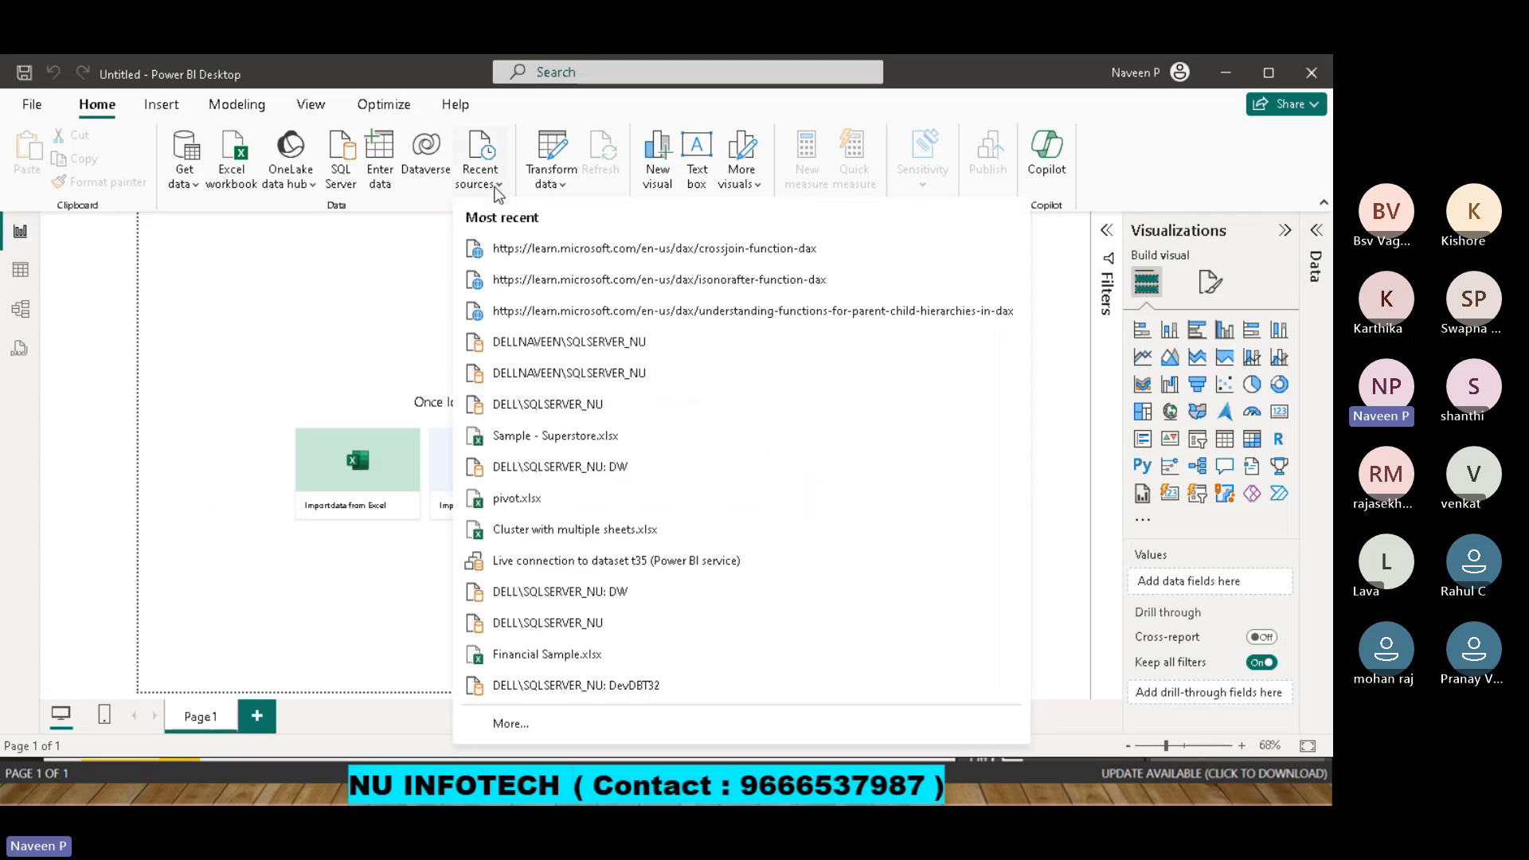
pyautogui.click(581, 350)
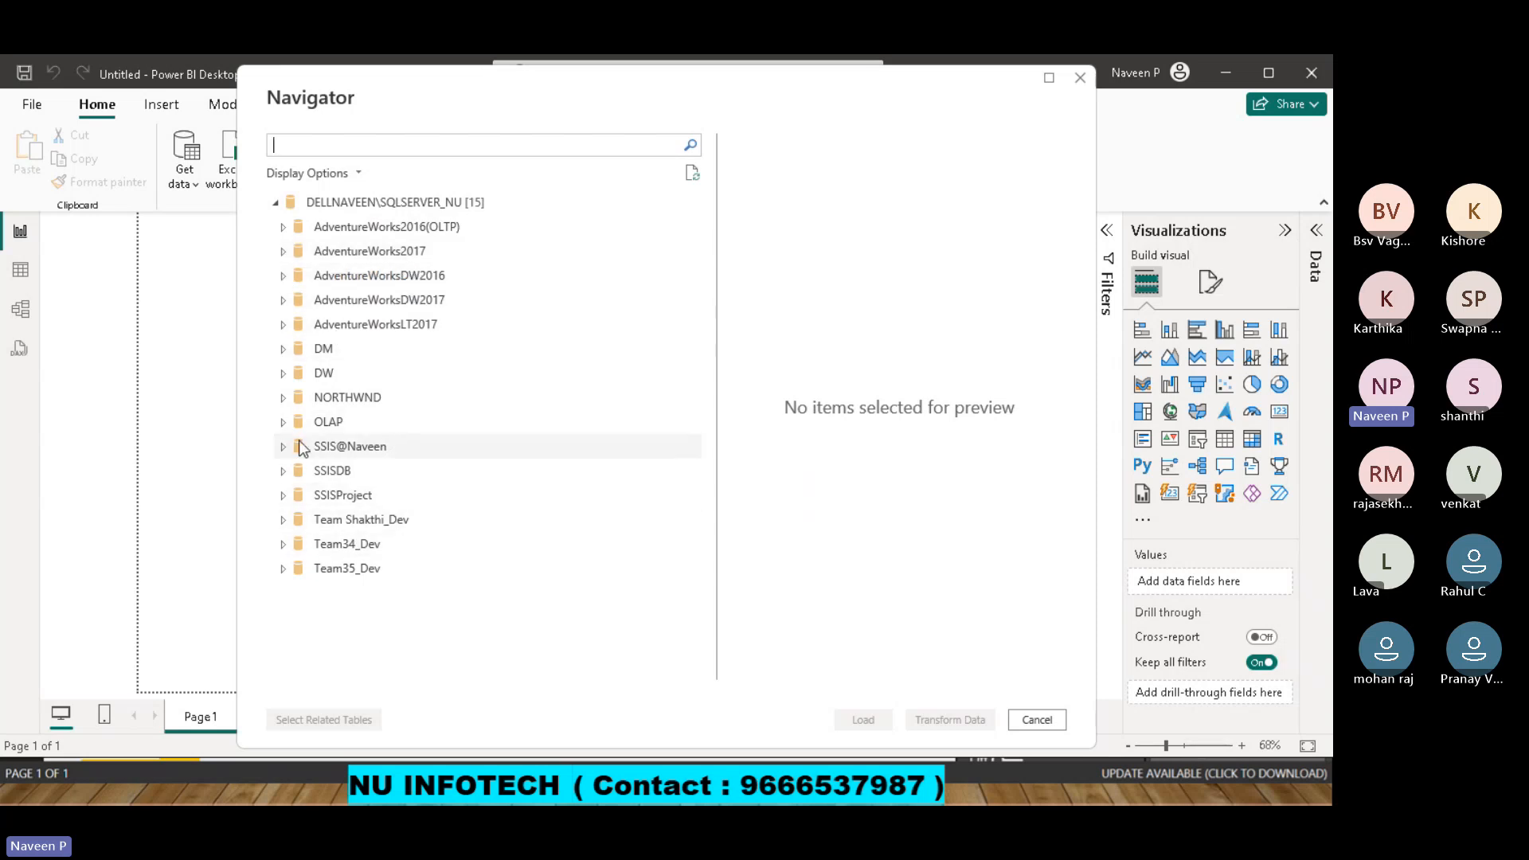
pyautogui.click(284, 571)
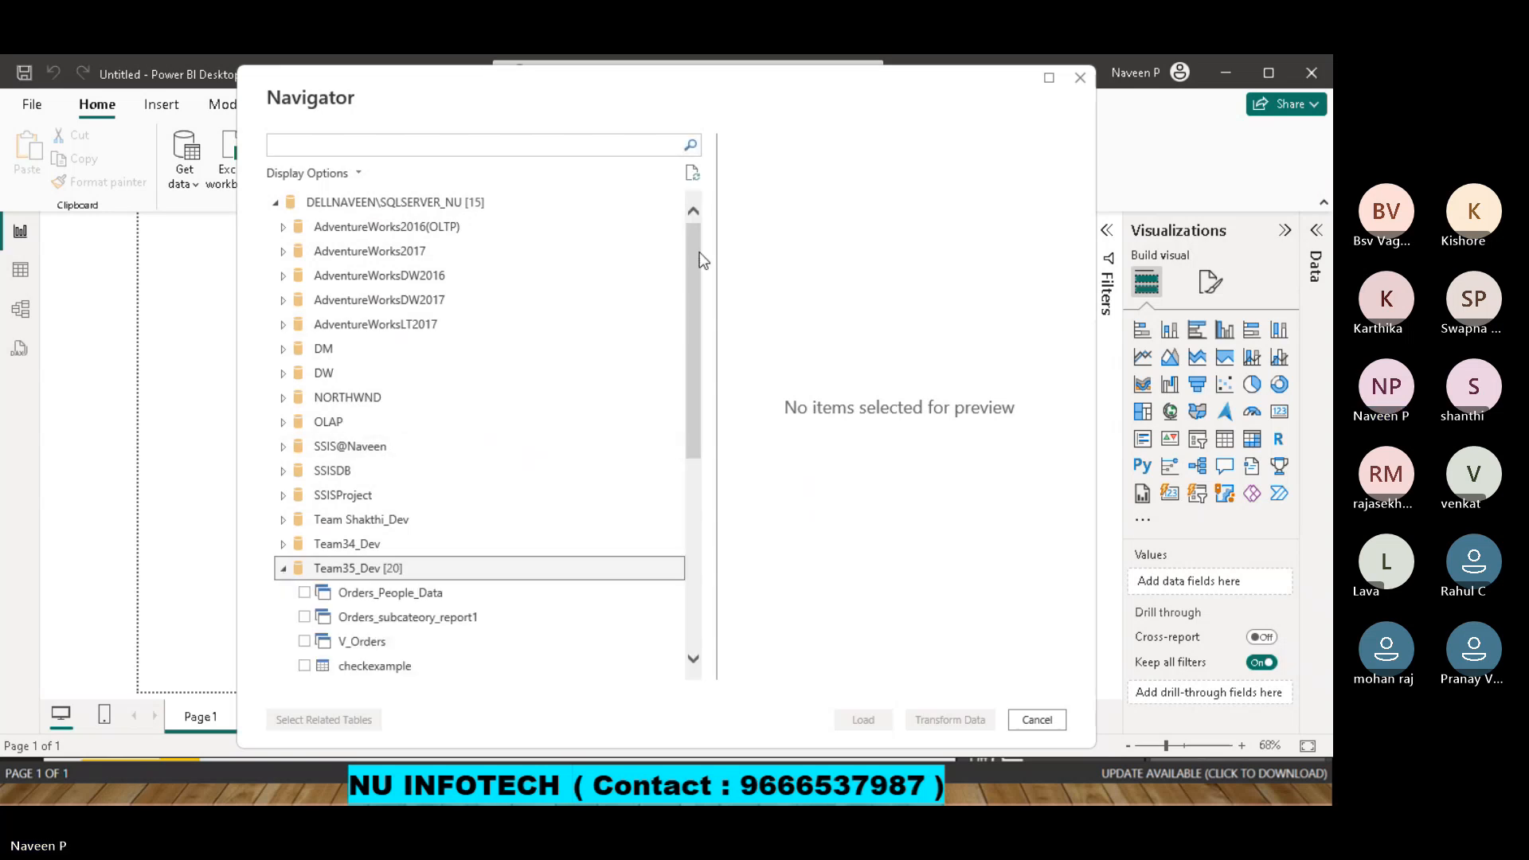
pyautogui.moveTo(699, 252); pyautogui.dragTo(488, 481)
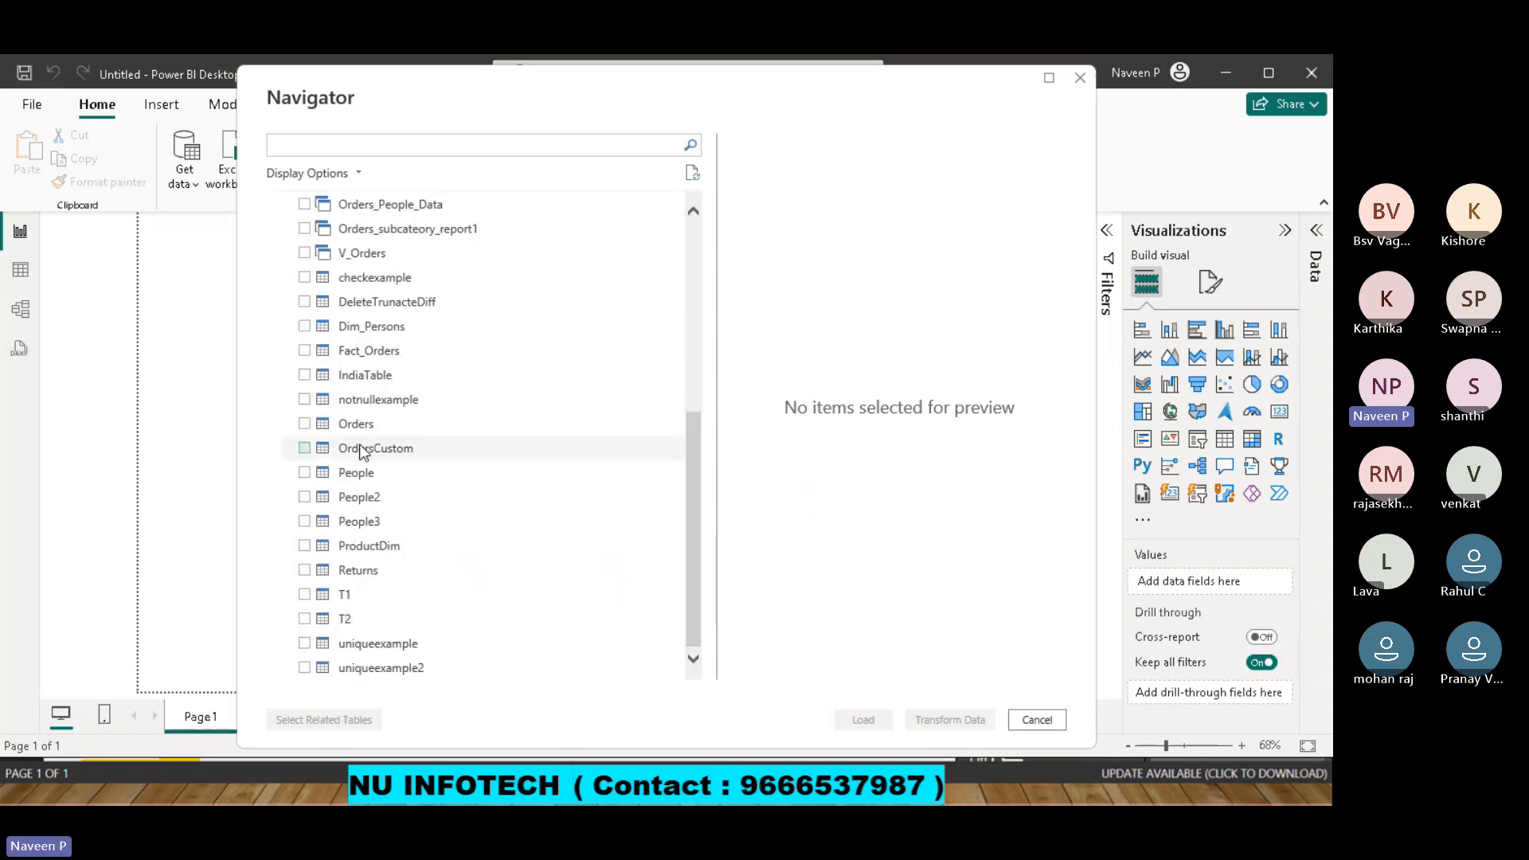
# Load the Orders and People tables from Team35_Dev into the report in Import mode.
pyautogui.click(305, 425)
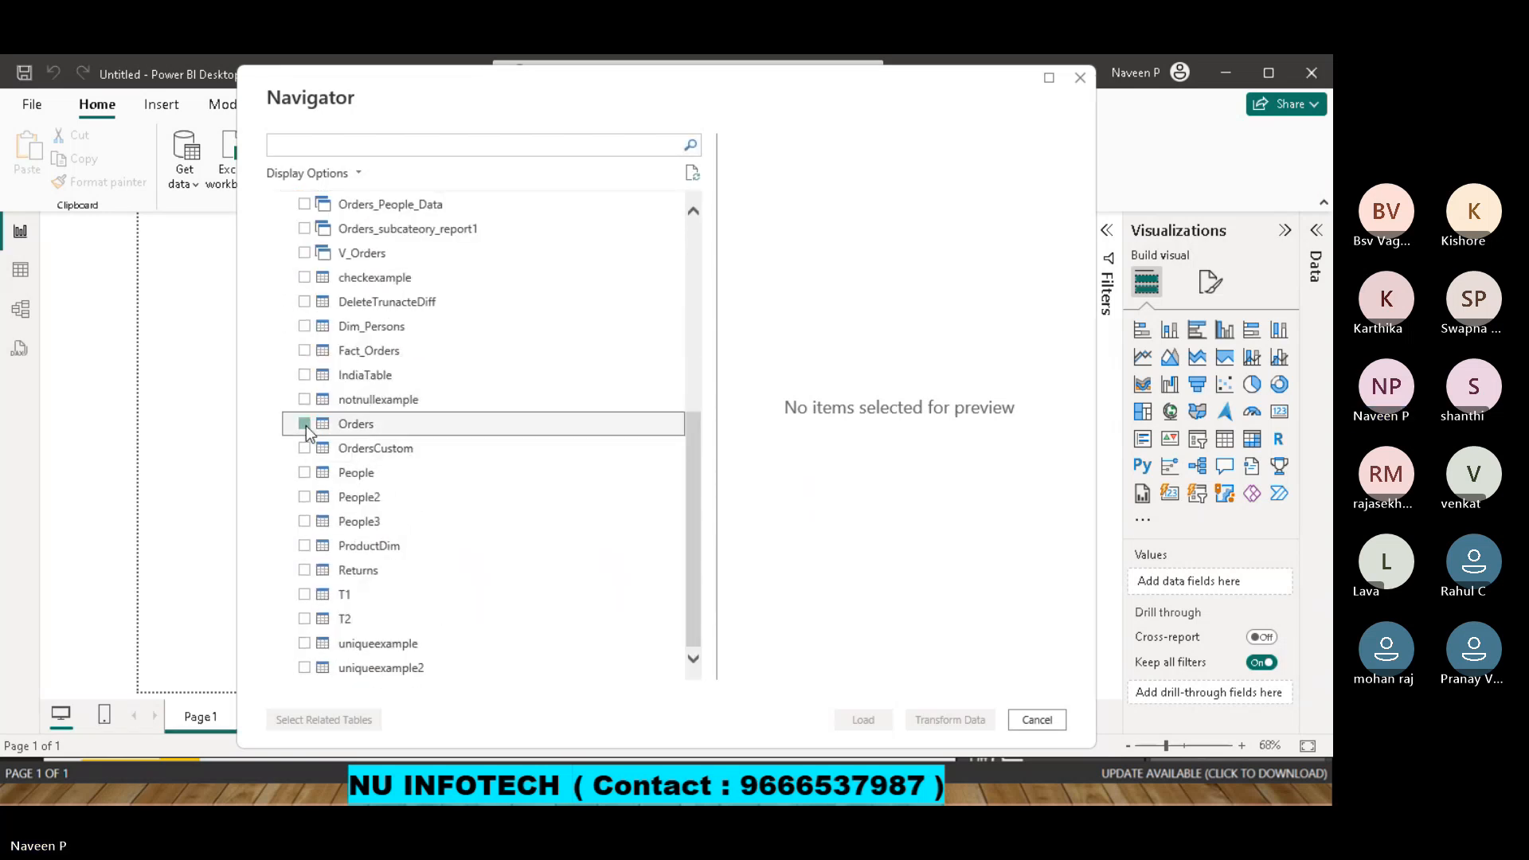
pyautogui.click(306, 473)
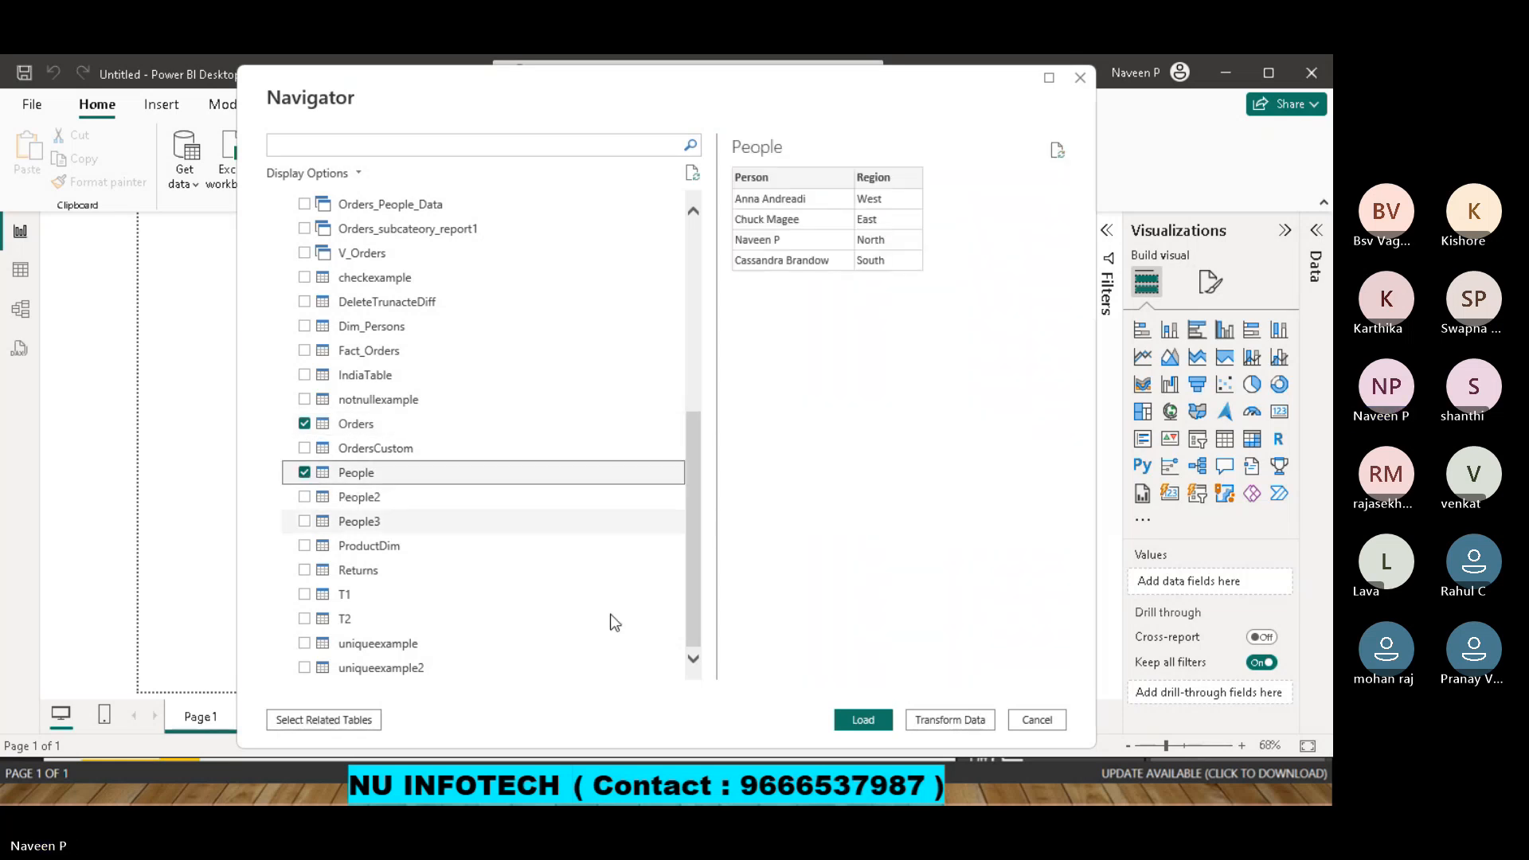
pyautogui.click(866, 720)
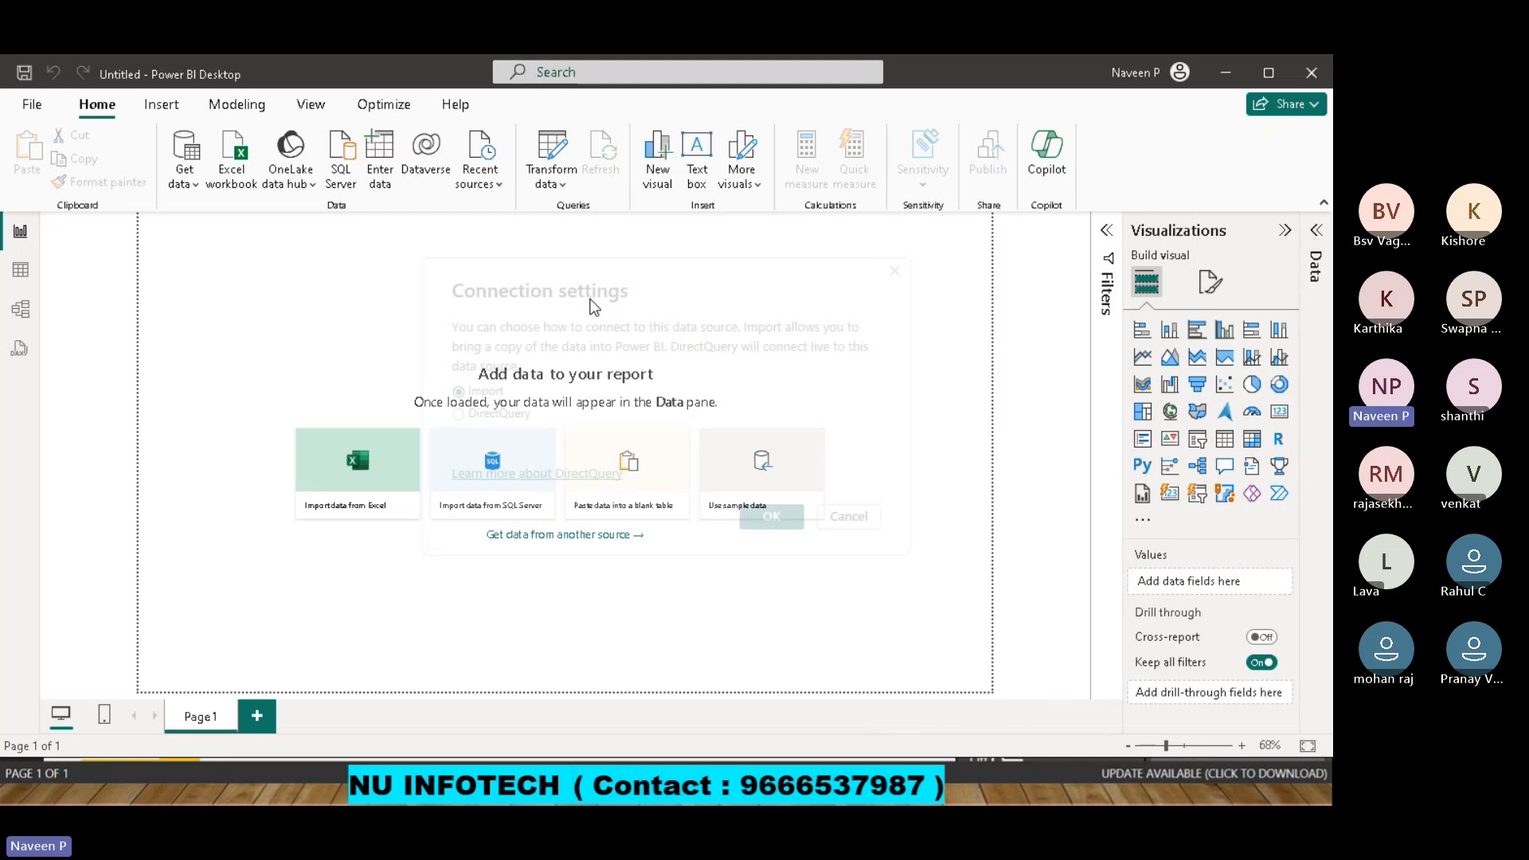
pyautogui.click(766, 518)
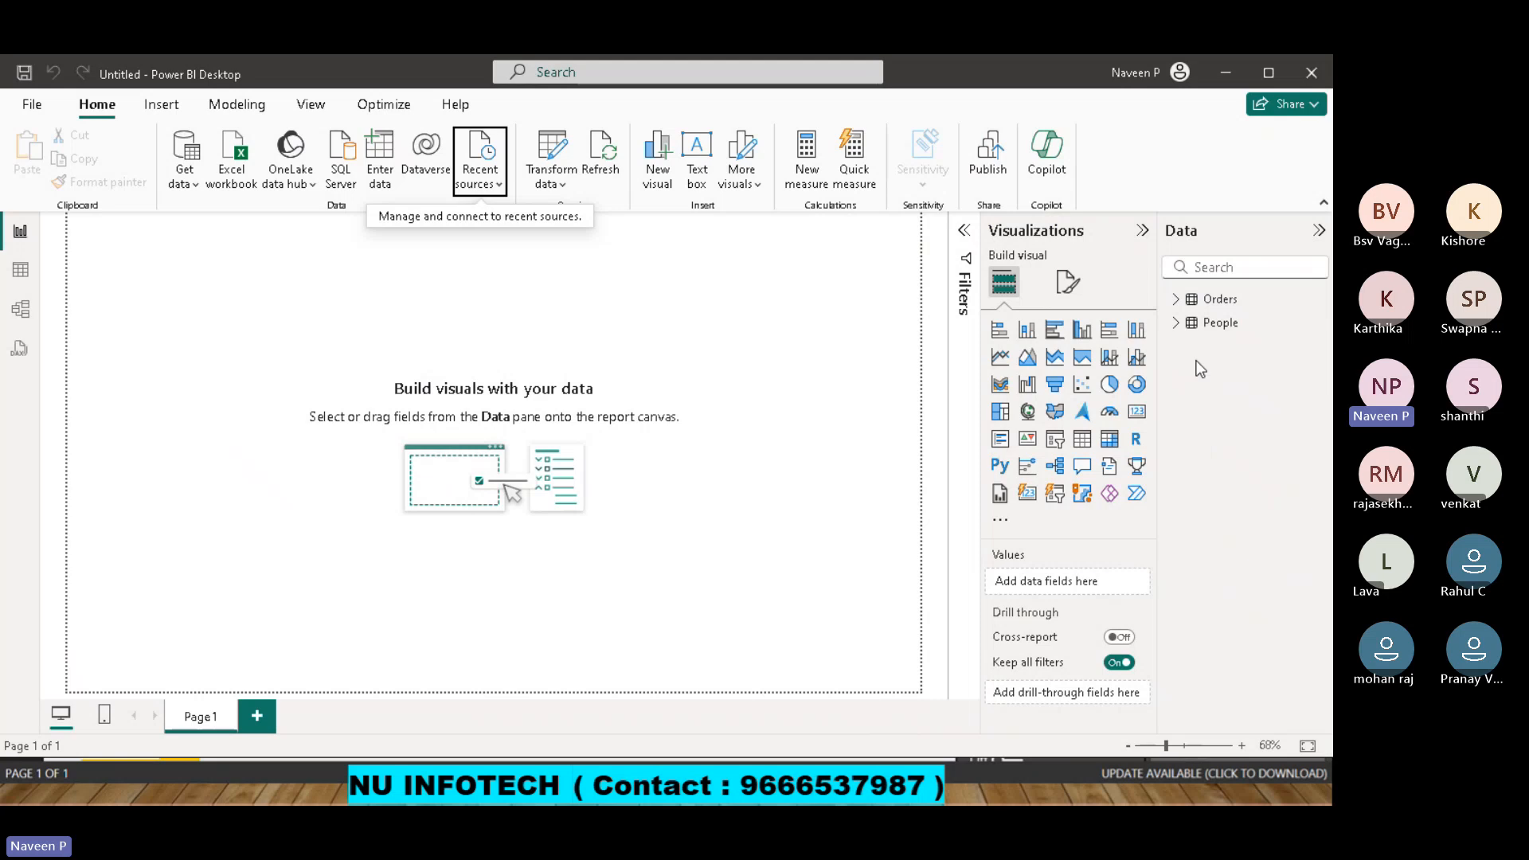
# Create a table visual with the Category and Sales fields from the Orders table.
pyautogui.click(1185, 300)
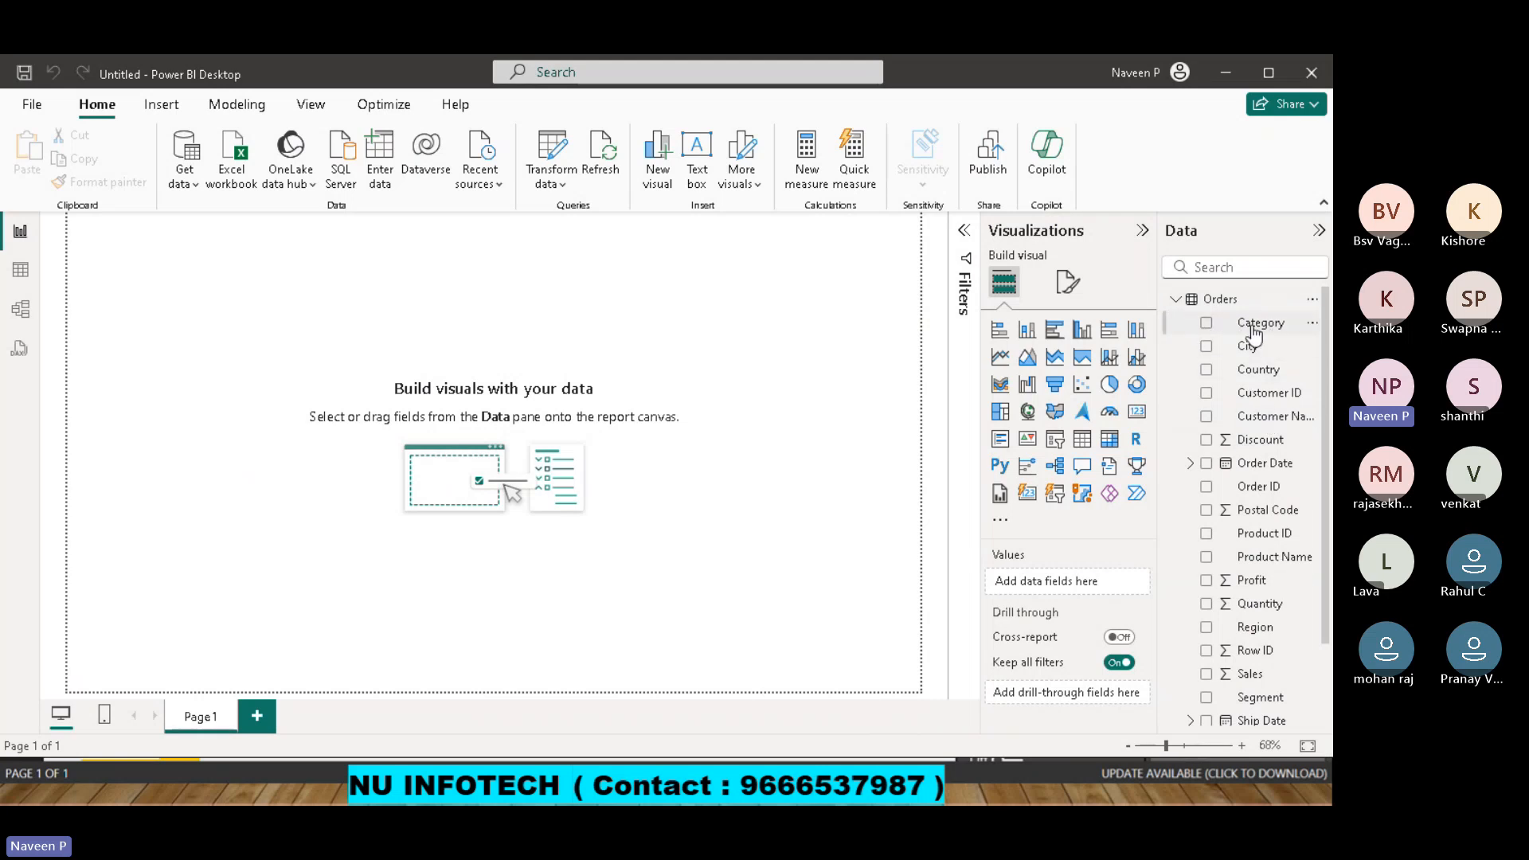
pyautogui.click(1206, 324)
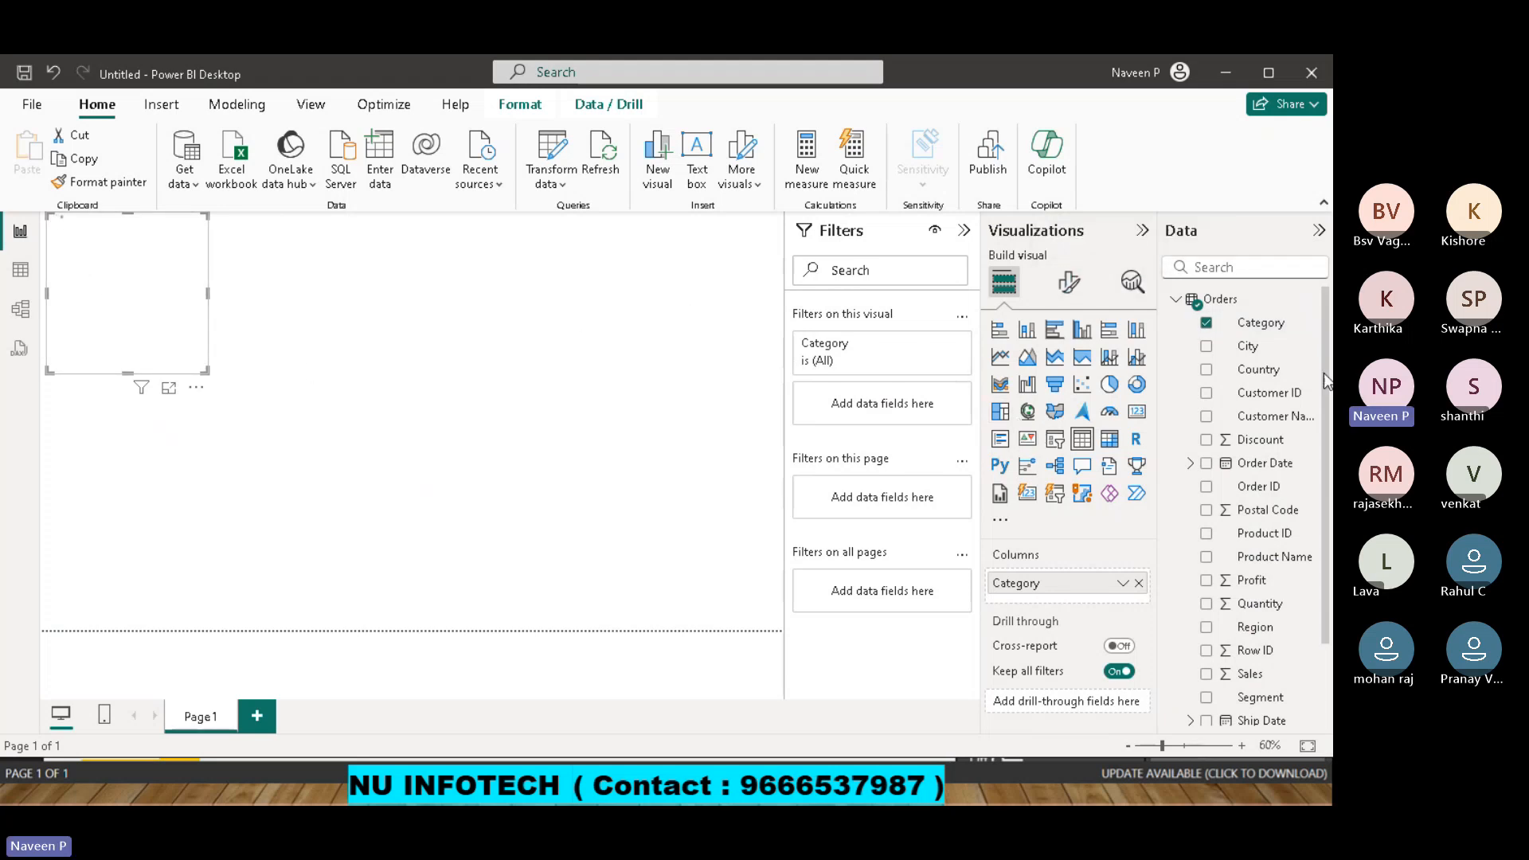
pyautogui.moveTo(1324, 372); pyautogui.dragTo(1322, 463)
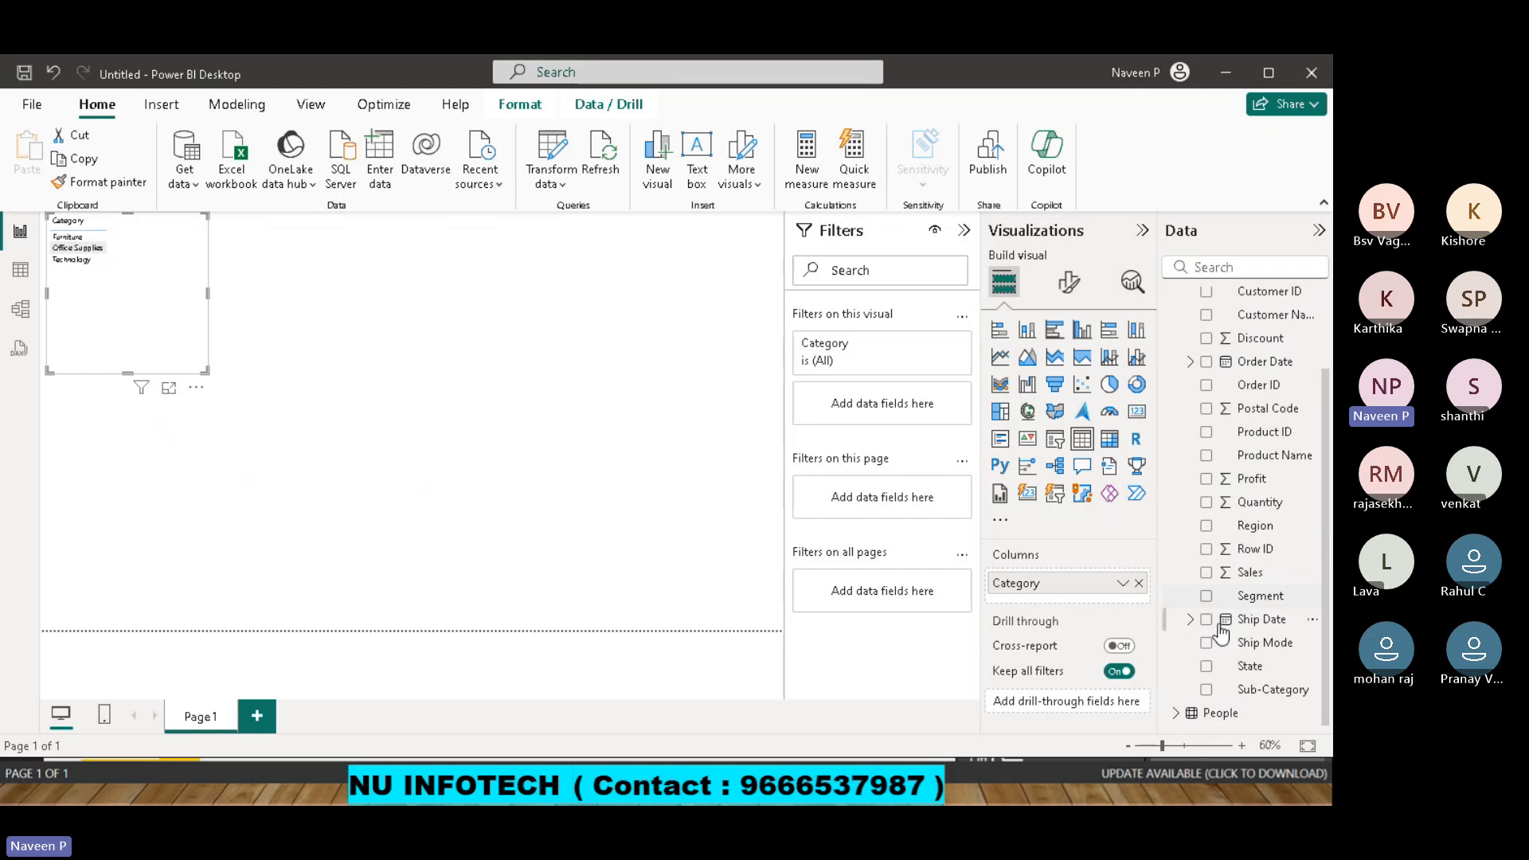
pyautogui.click(1206, 573)
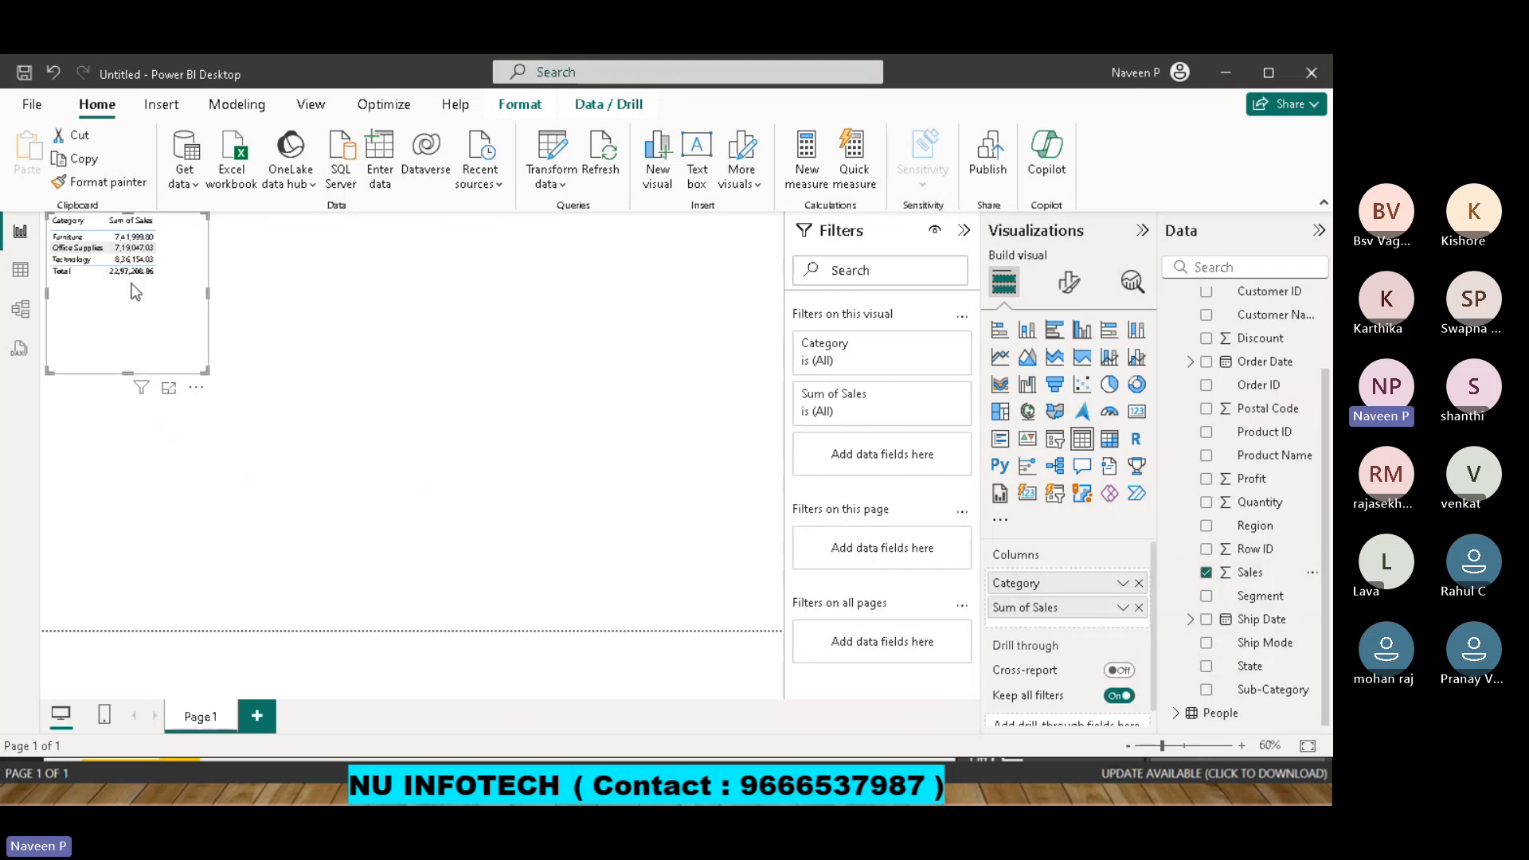
# Set the table visual's global font size to 20 and widen the visual until both columns fit.
pyautogui.click(1058, 295)
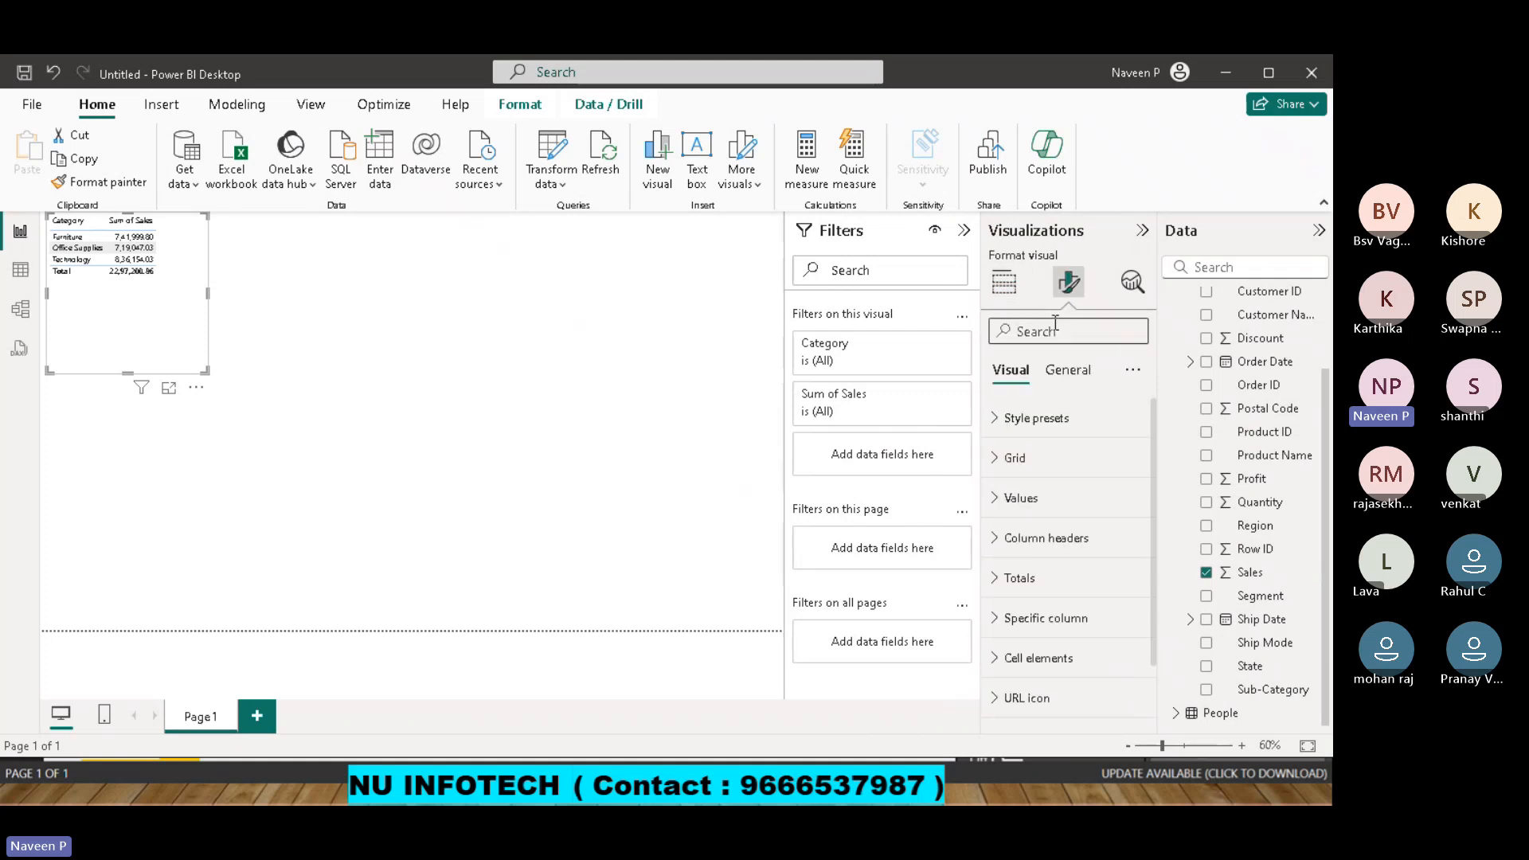
pyautogui.click(1055, 327)
pyautogui.write('glo')
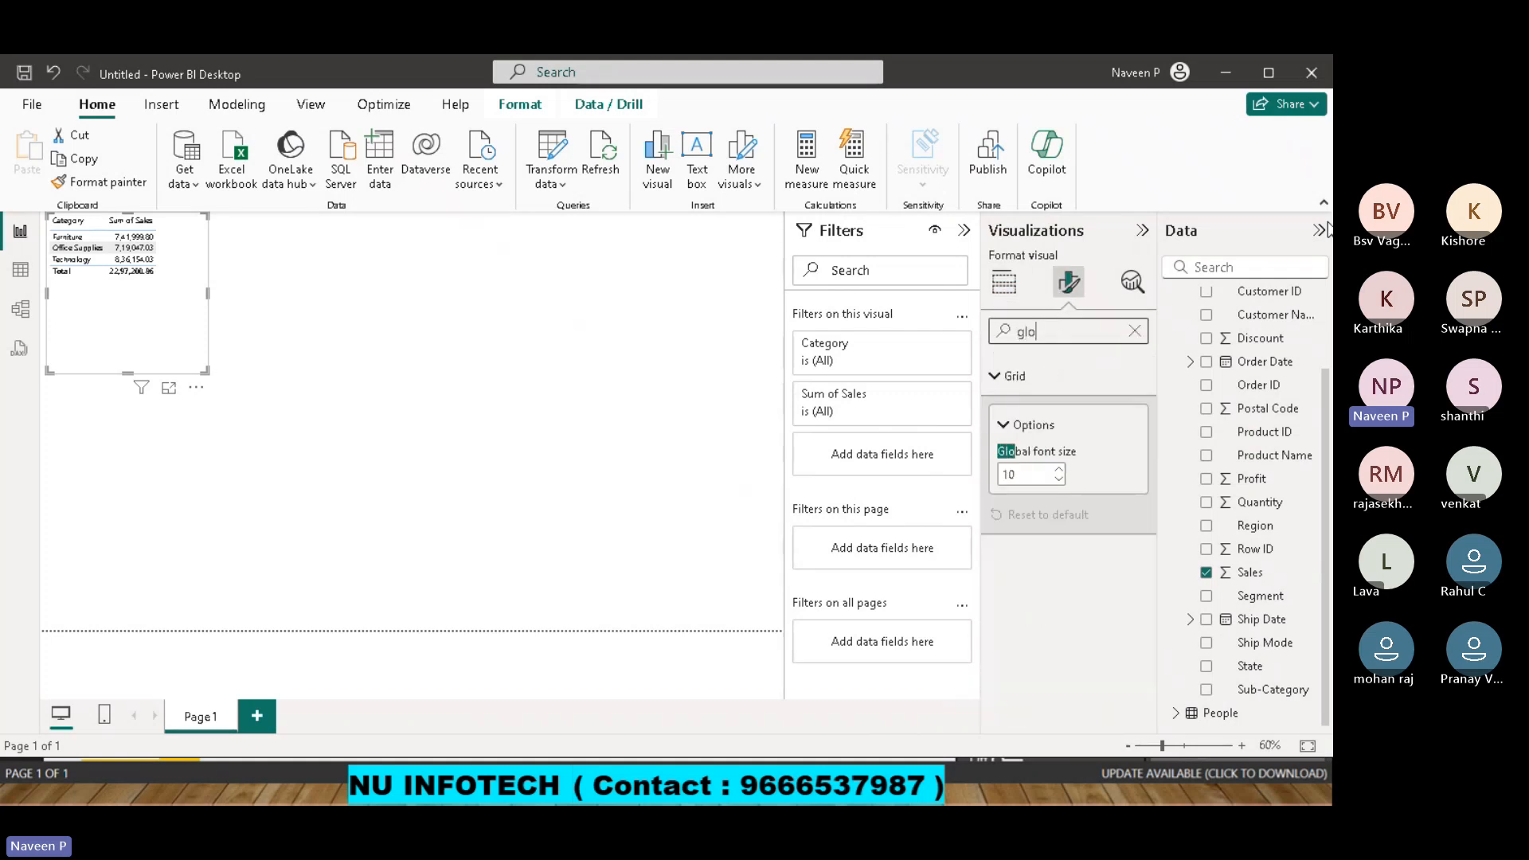
pyautogui.click(1025, 478)
pyautogui.write('20')
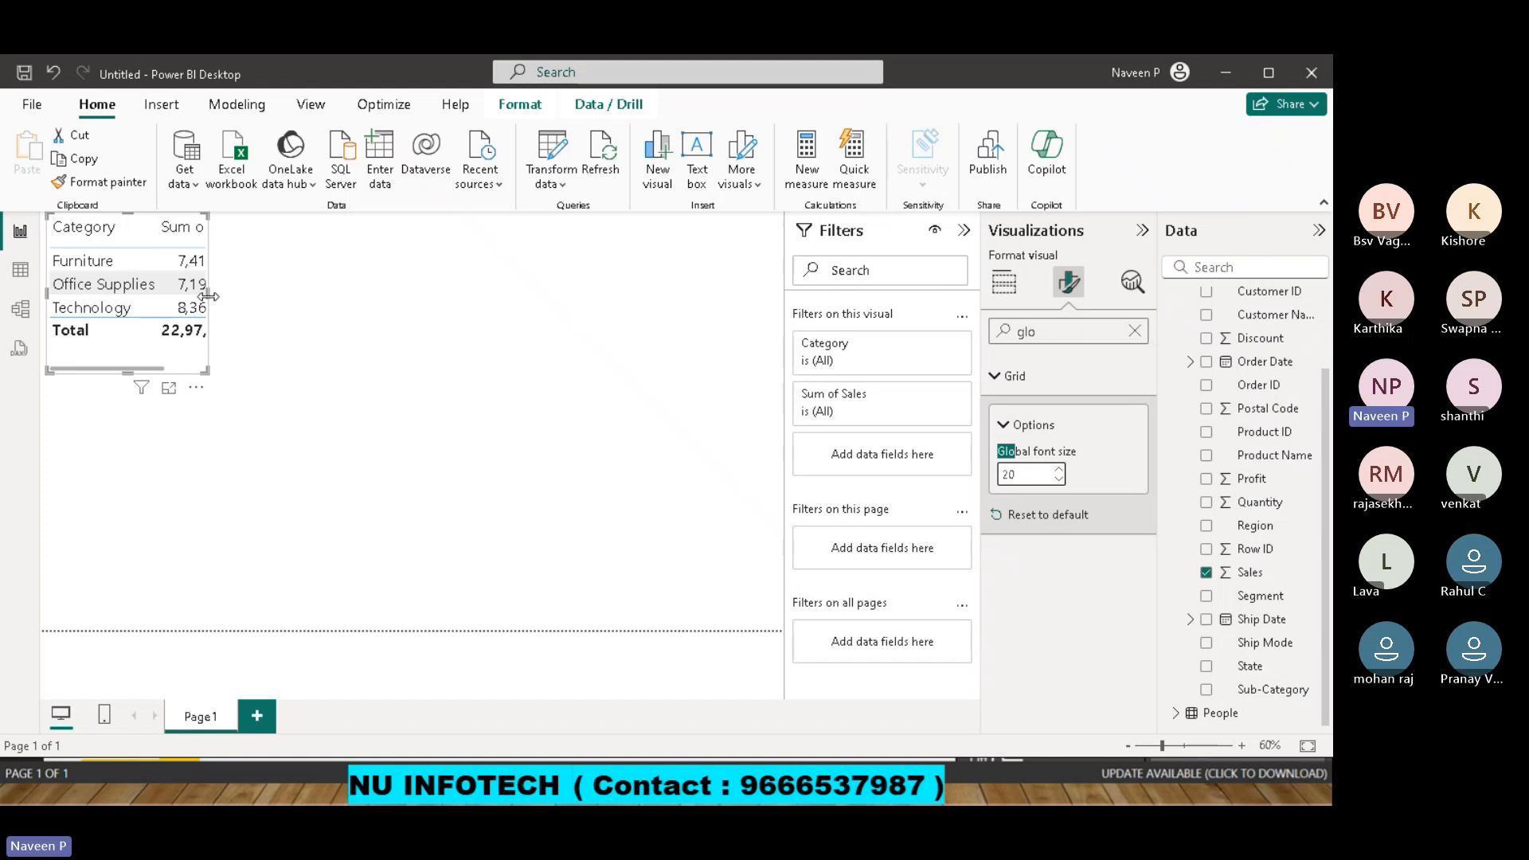
pyautogui.moveTo(208, 296); pyautogui.dragTo(336, 308)
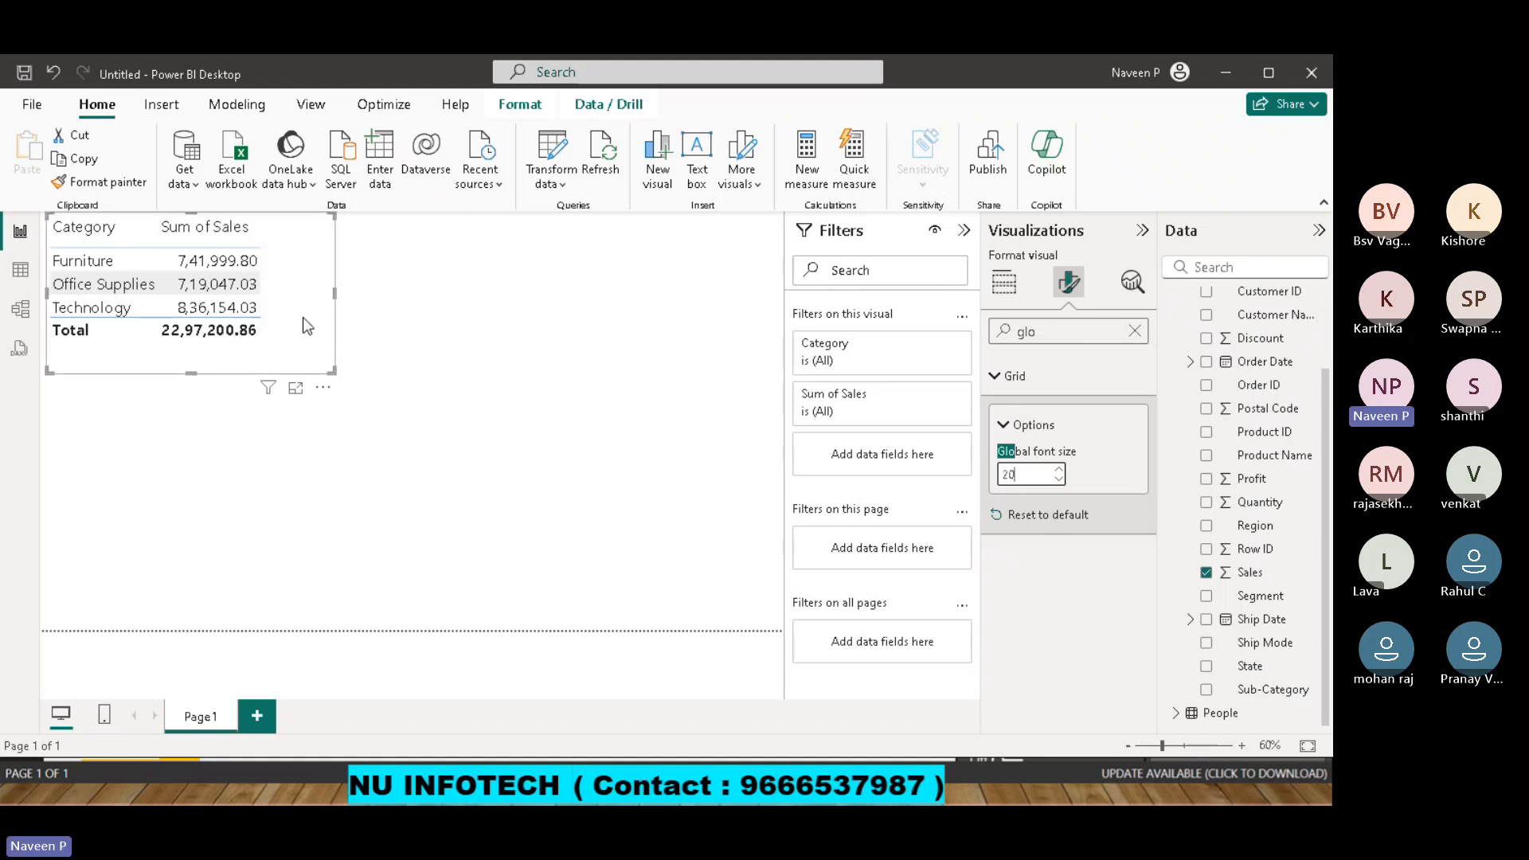
pyautogui.press('BackSpace')
pyautogui.press('BackSpace')
pyautogui.write('20')
# Duplicate the Category and Sales table and place the copy beside the original.
pyautogui.hotkey('ctrl', 'c')
pyautogui.hotkey('ctrl', 'v')
pyautogui.moveTo(301, 334); pyautogui.dragTo(609, 321)
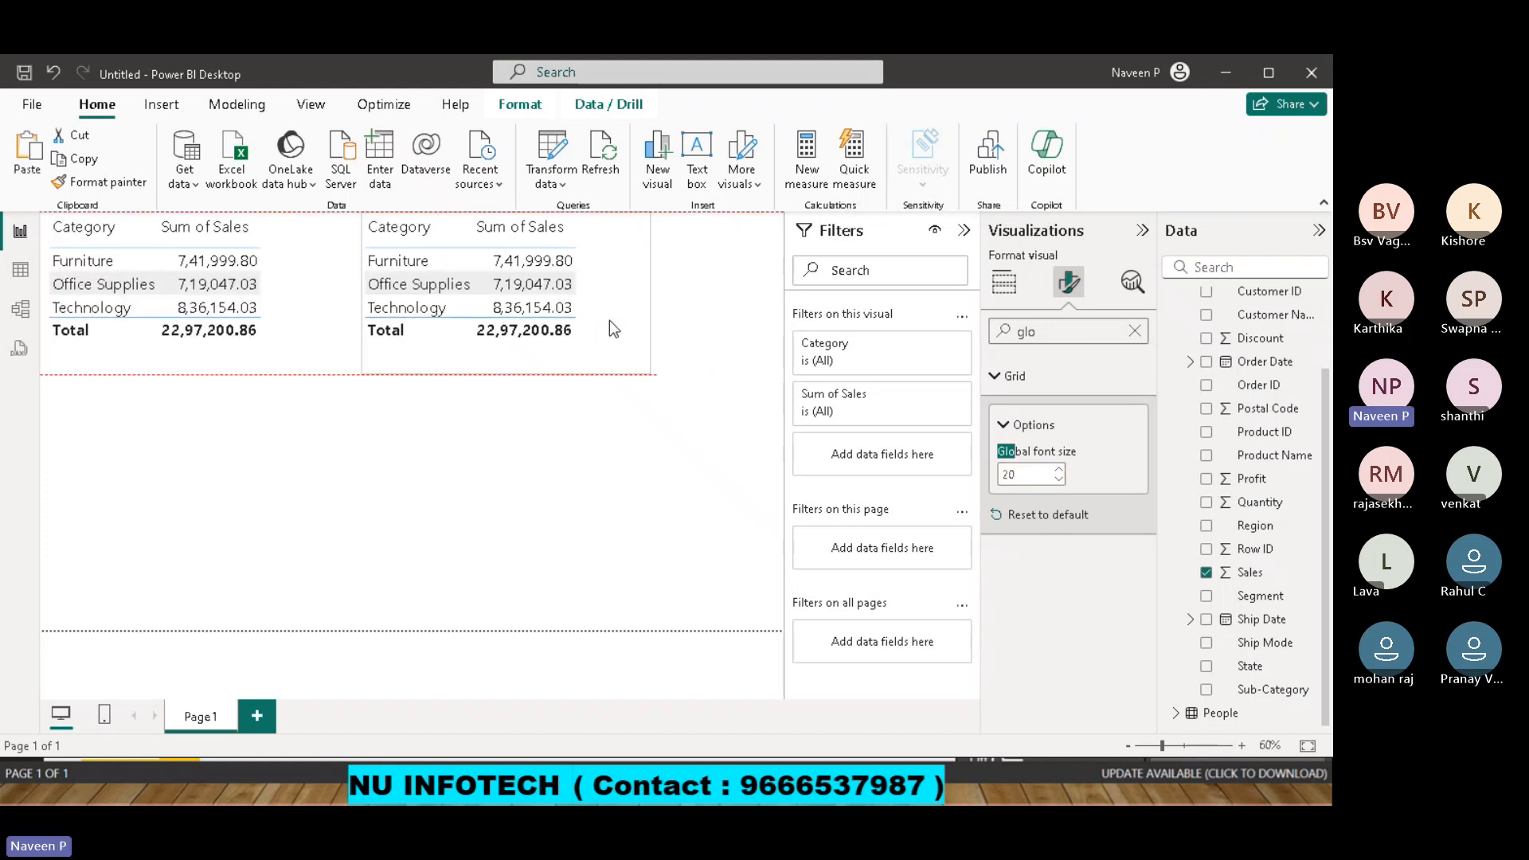
# View the Orders rows in Table view and convert the duplicated table on the report page to a stacked bar chart.
pyautogui.click(21, 272)
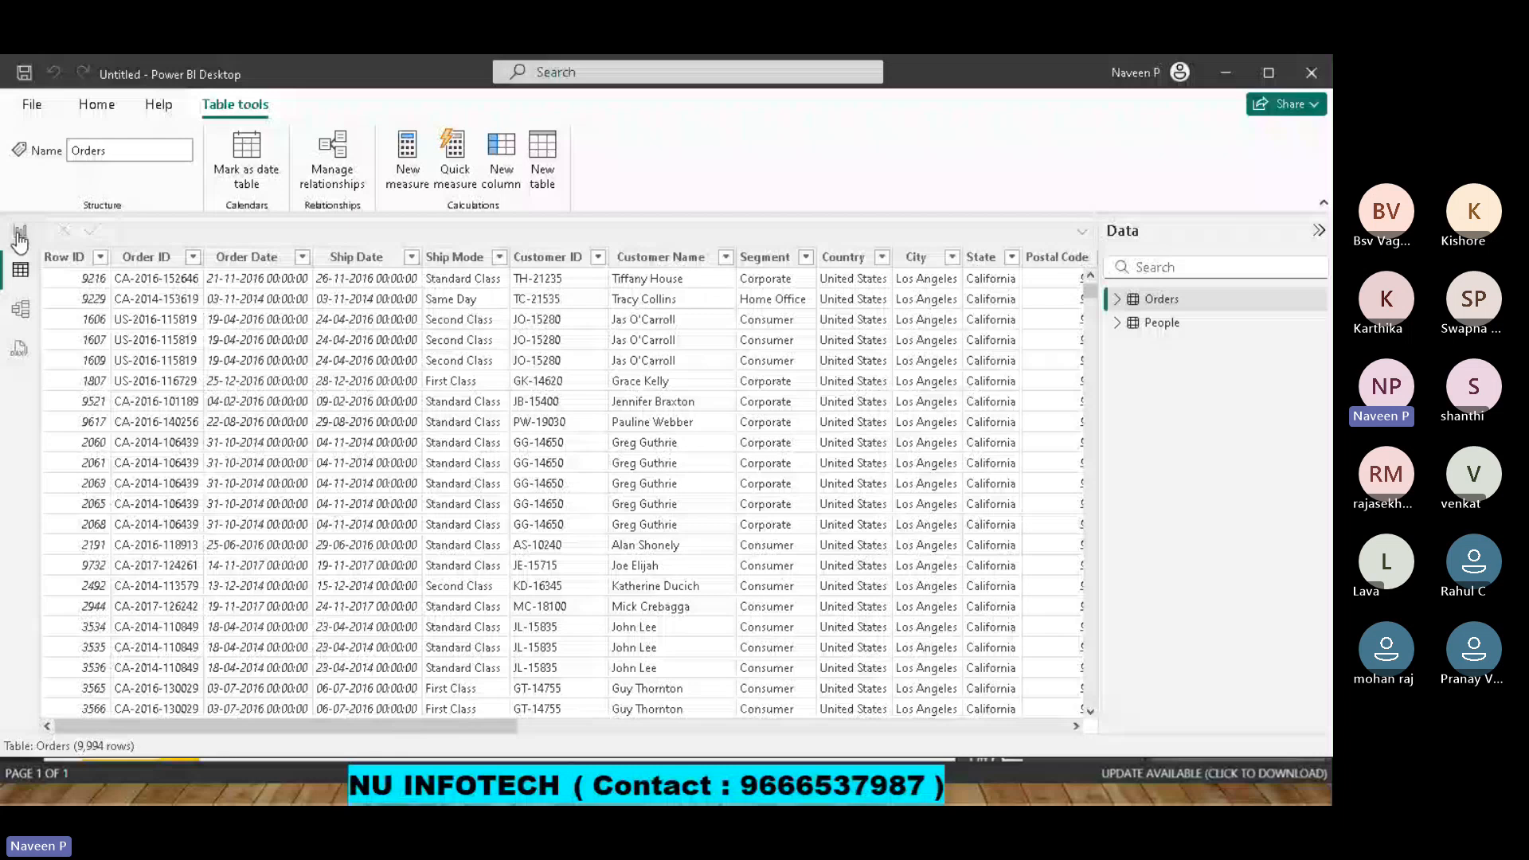
pyautogui.click(20, 234)
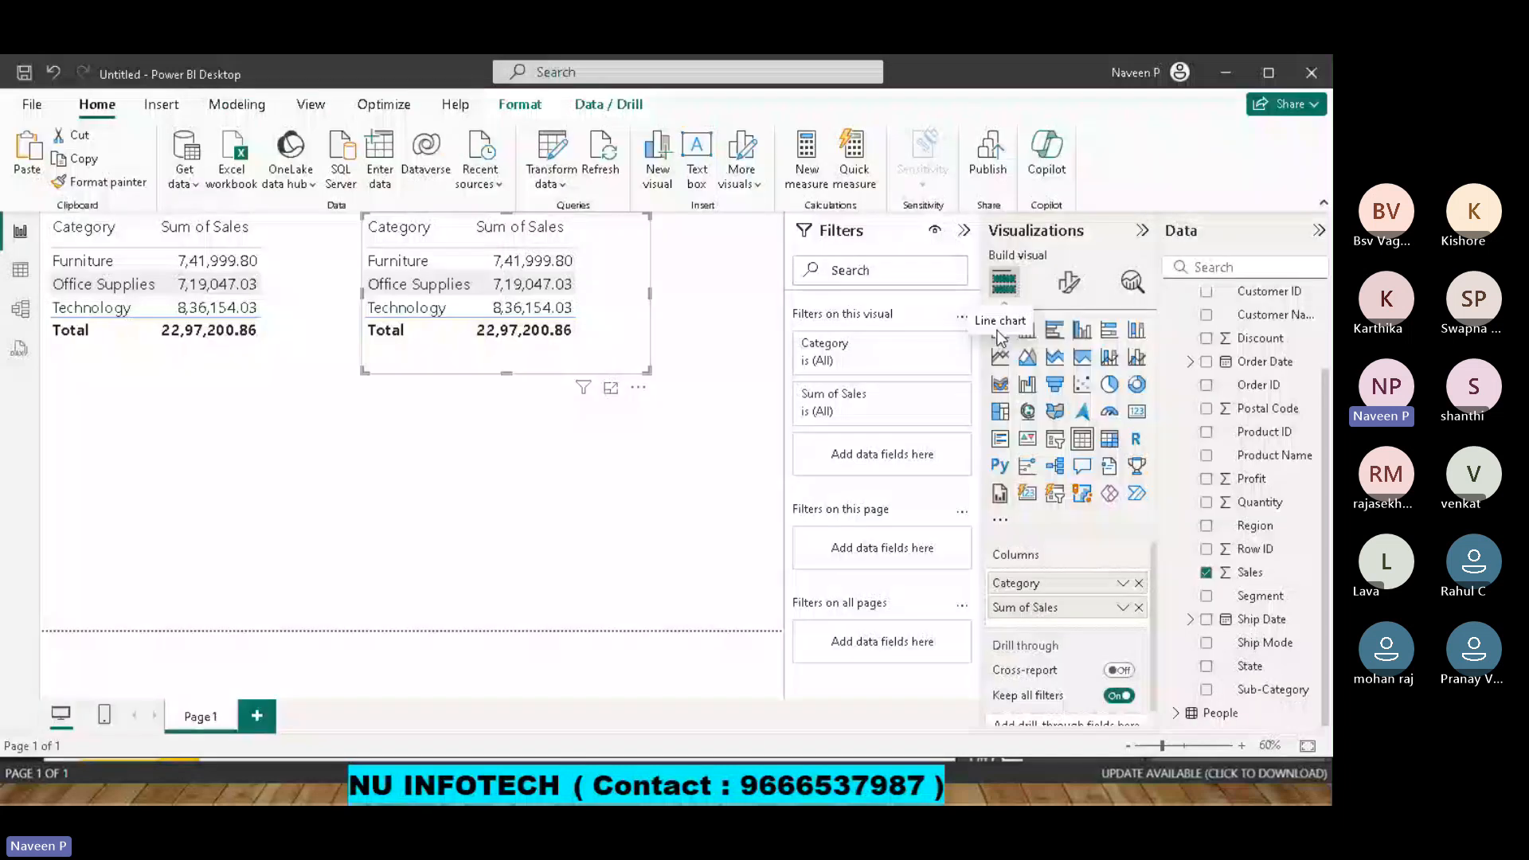
pyautogui.click(1001, 332)
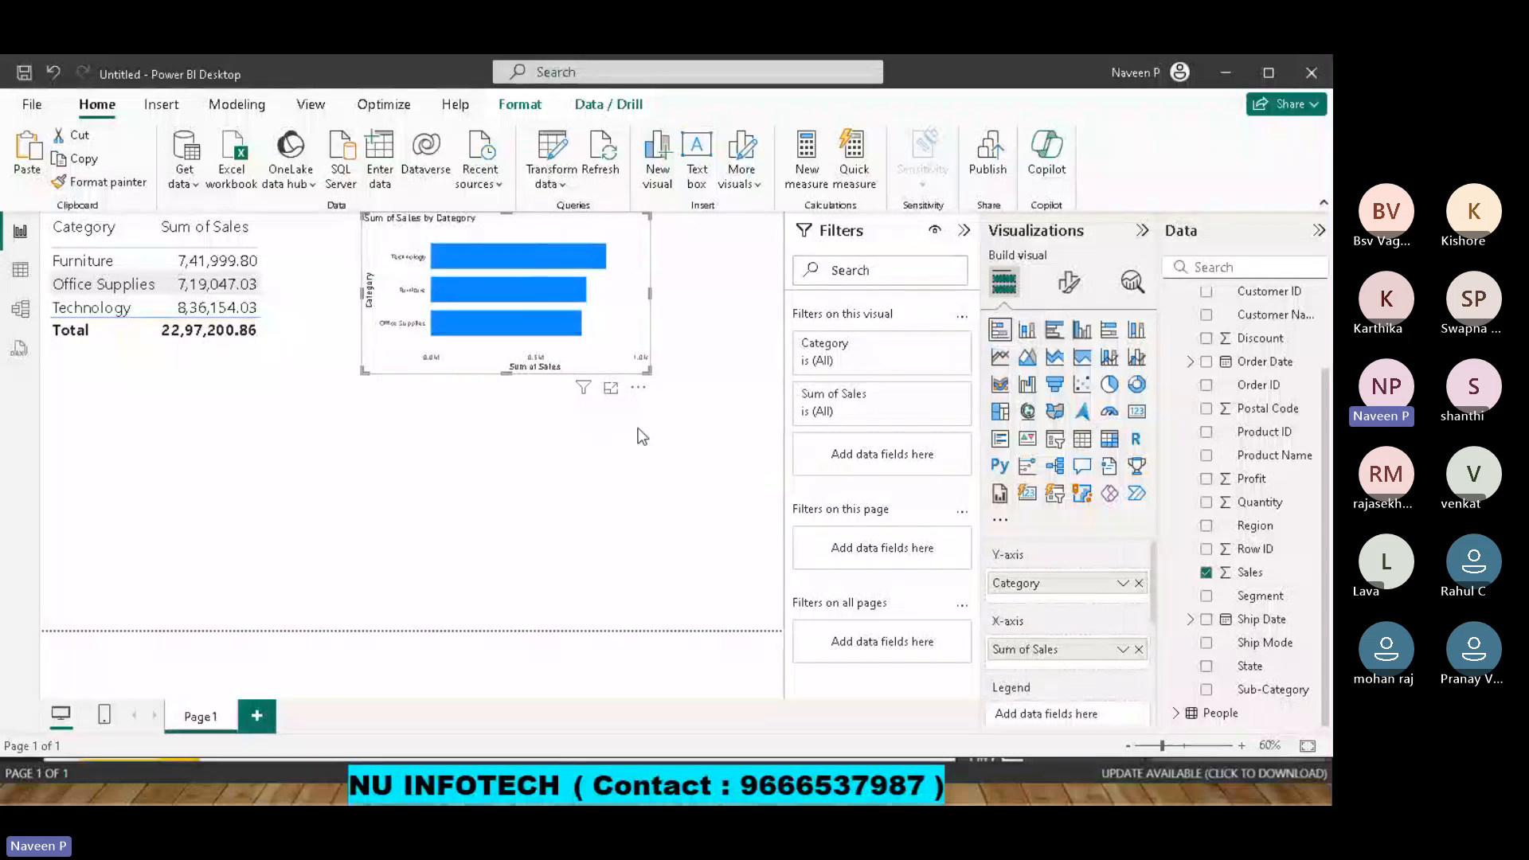
# Duplicate the bar chart, place the copy below the original table and convert it to a donut chart.
pyautogui.click(149, 368)
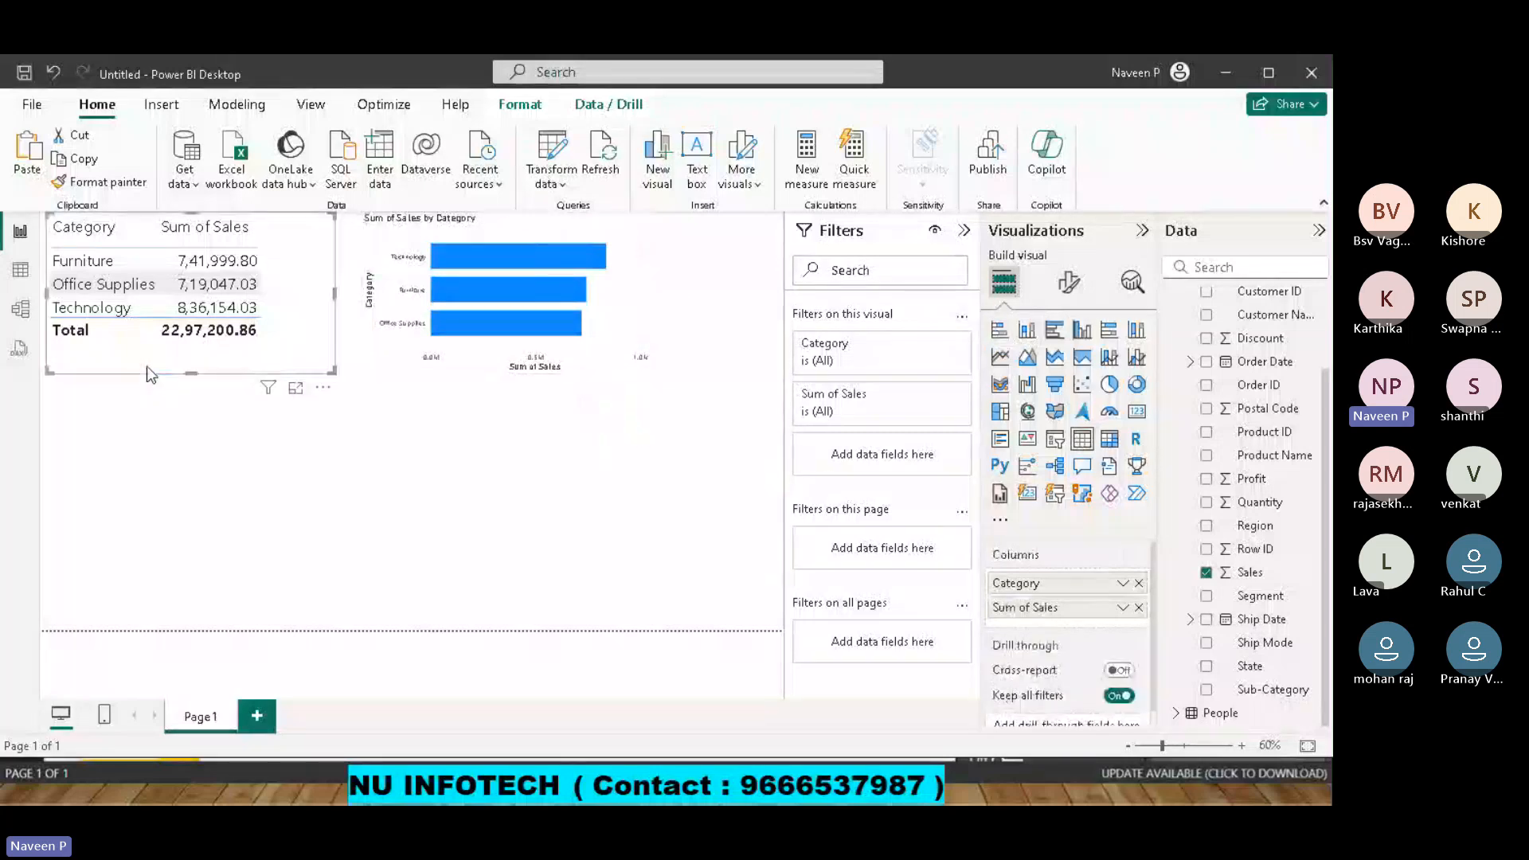
pyautogui.click(628, 310)
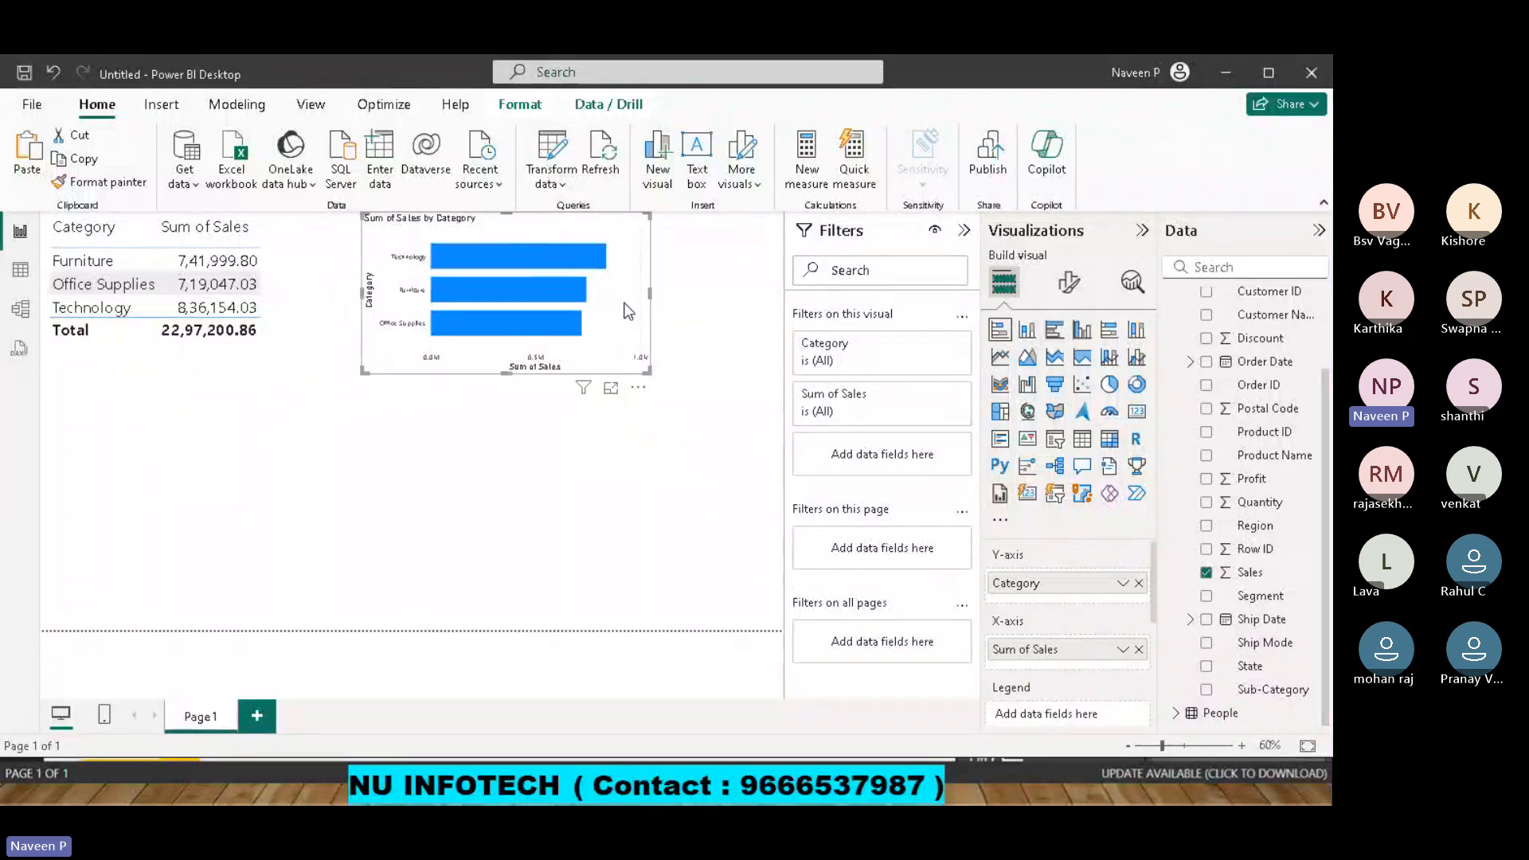
pyautogui.hotkey('ctrl', 'c')
pyautogui.hotkey('ctrl', 'v')
pyautogui.moveTo(351, 497); pyautogui.dragTo(307, 468)
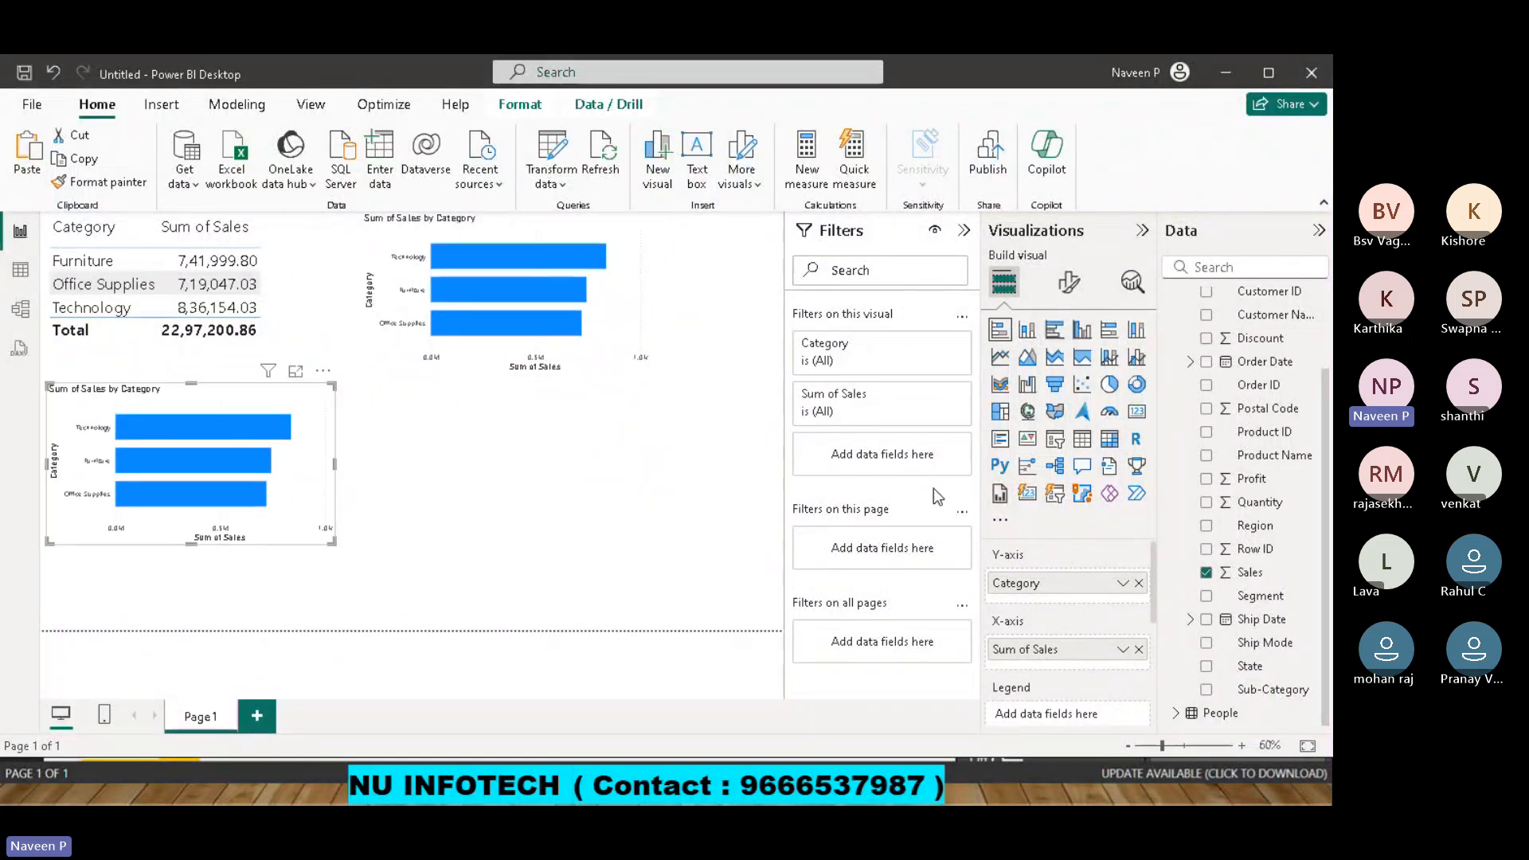
pyautogui.click(1136, 385)
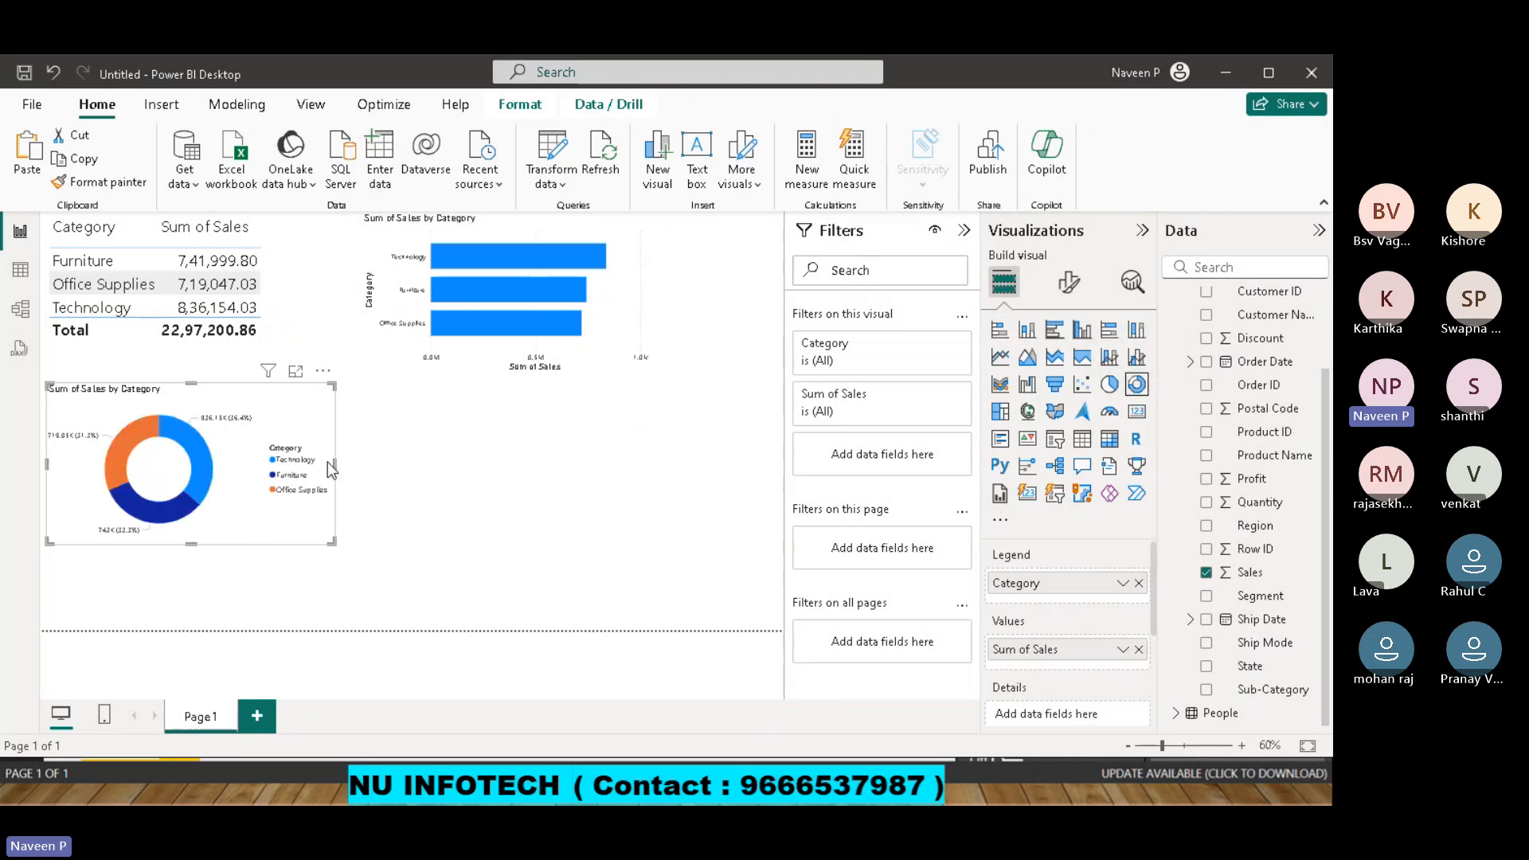
pyautogui.click(647, 504)
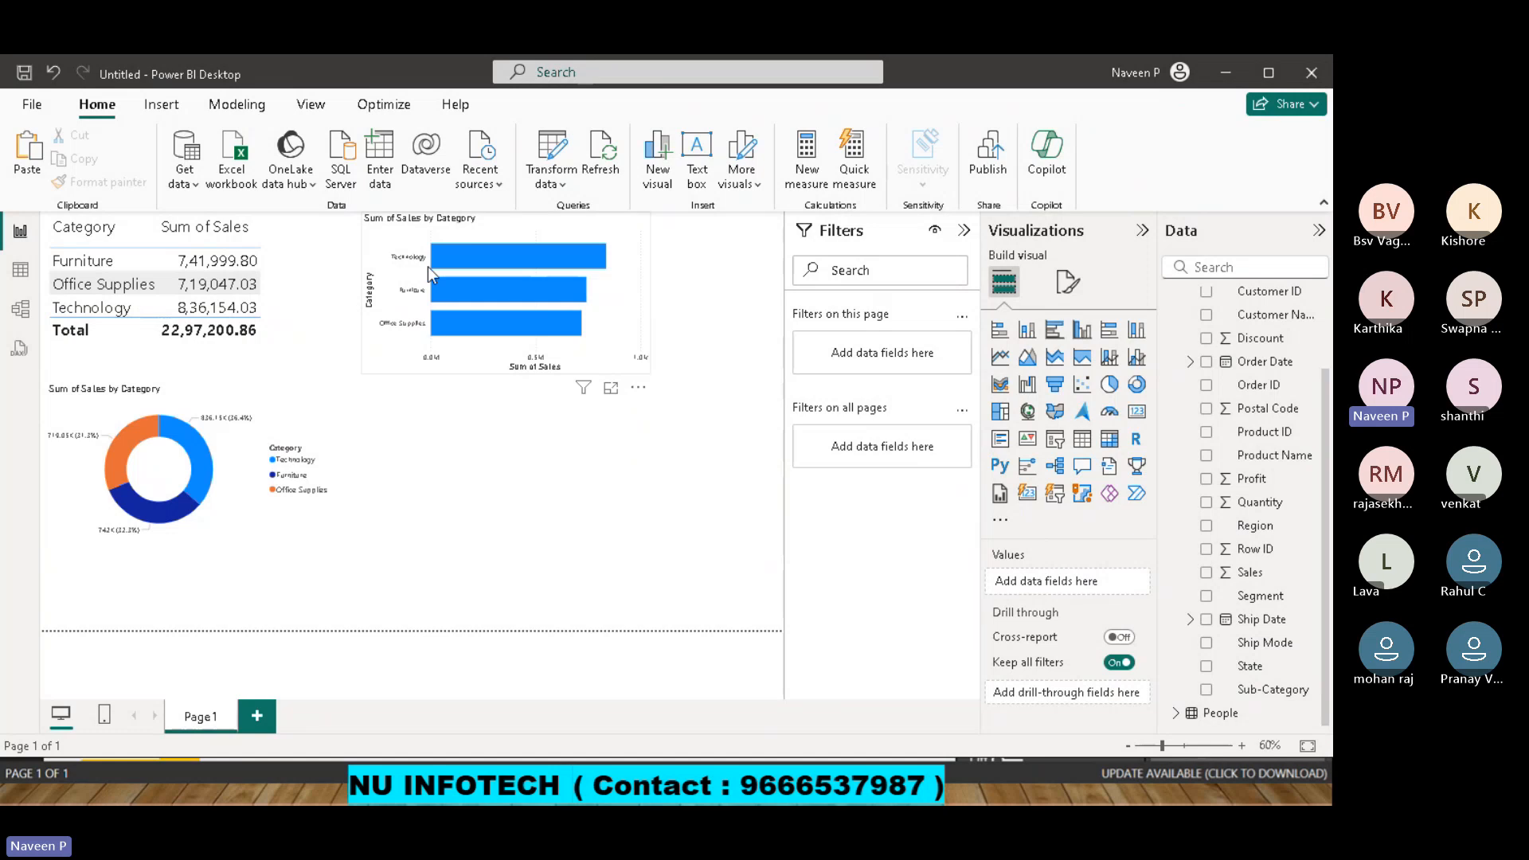
# Save the report as "demo team36" in the Downloads folder and return to the report page.
pyautogui.click(27, 99)
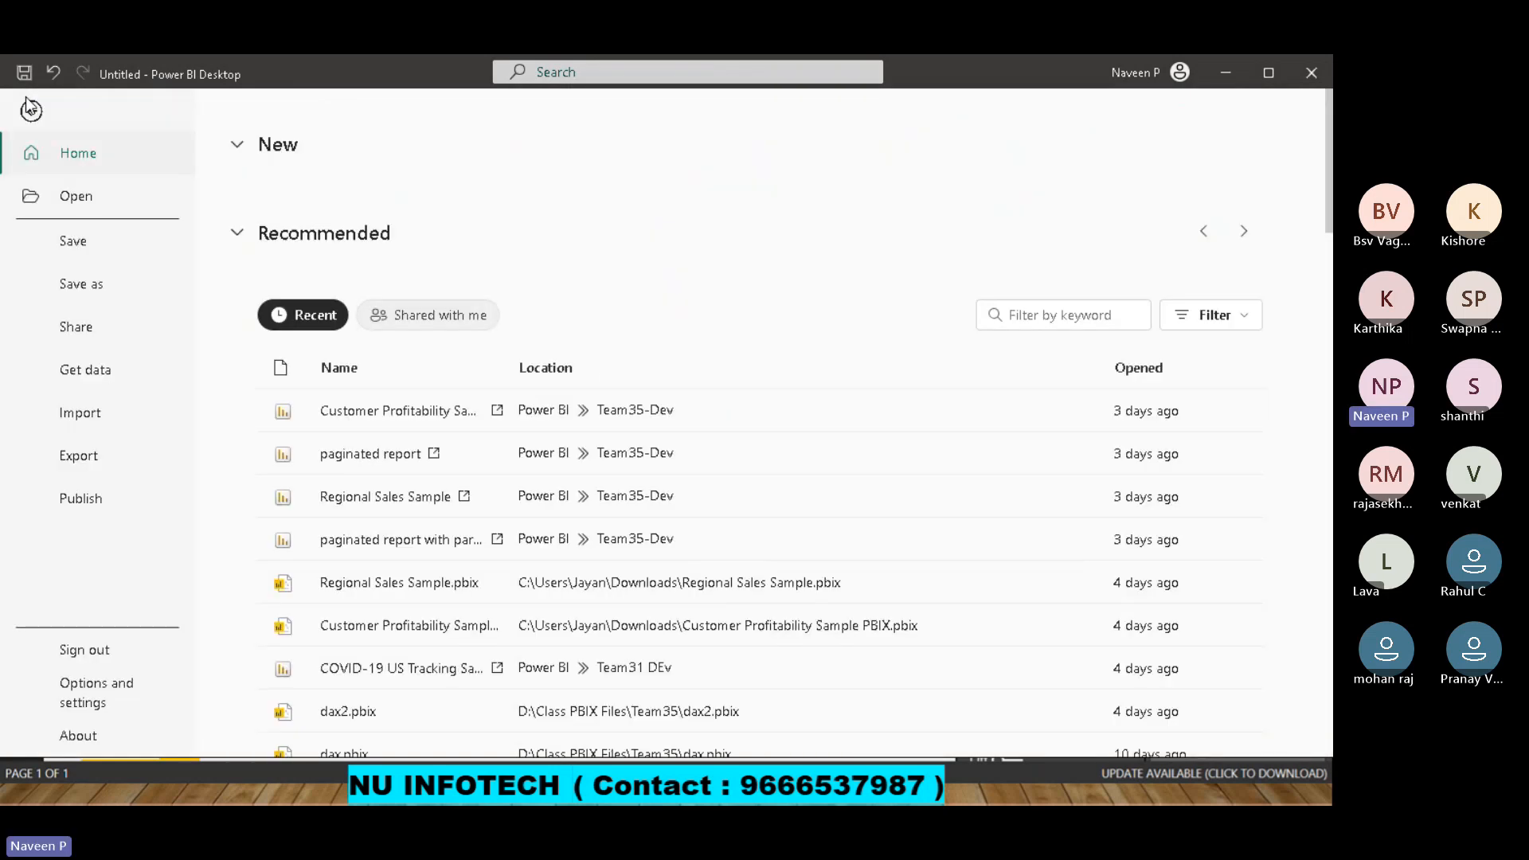
pyautogui.click(106, 290)
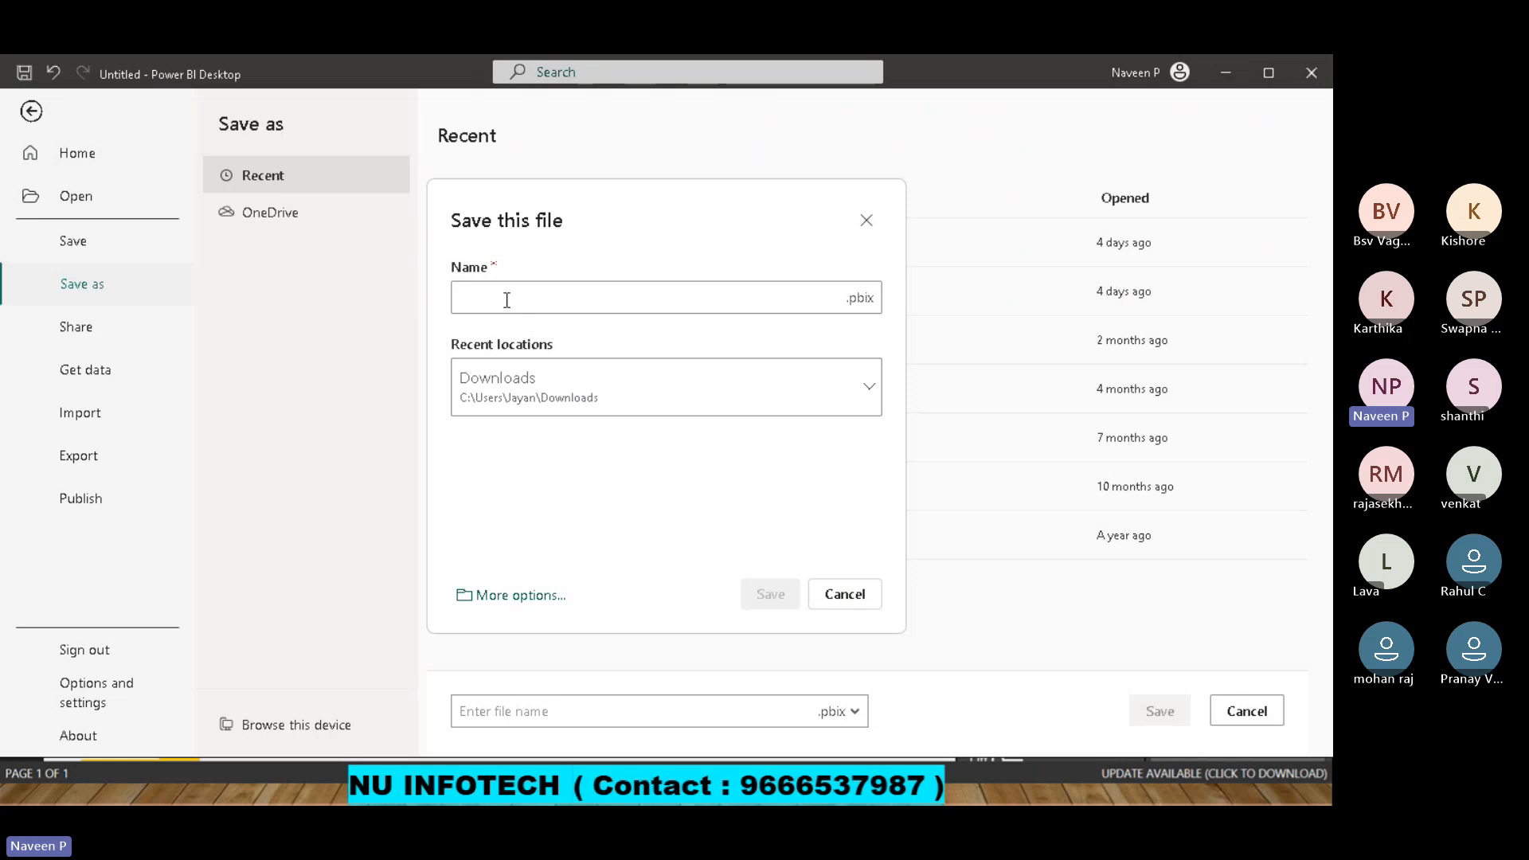
pyautogui.write('d')
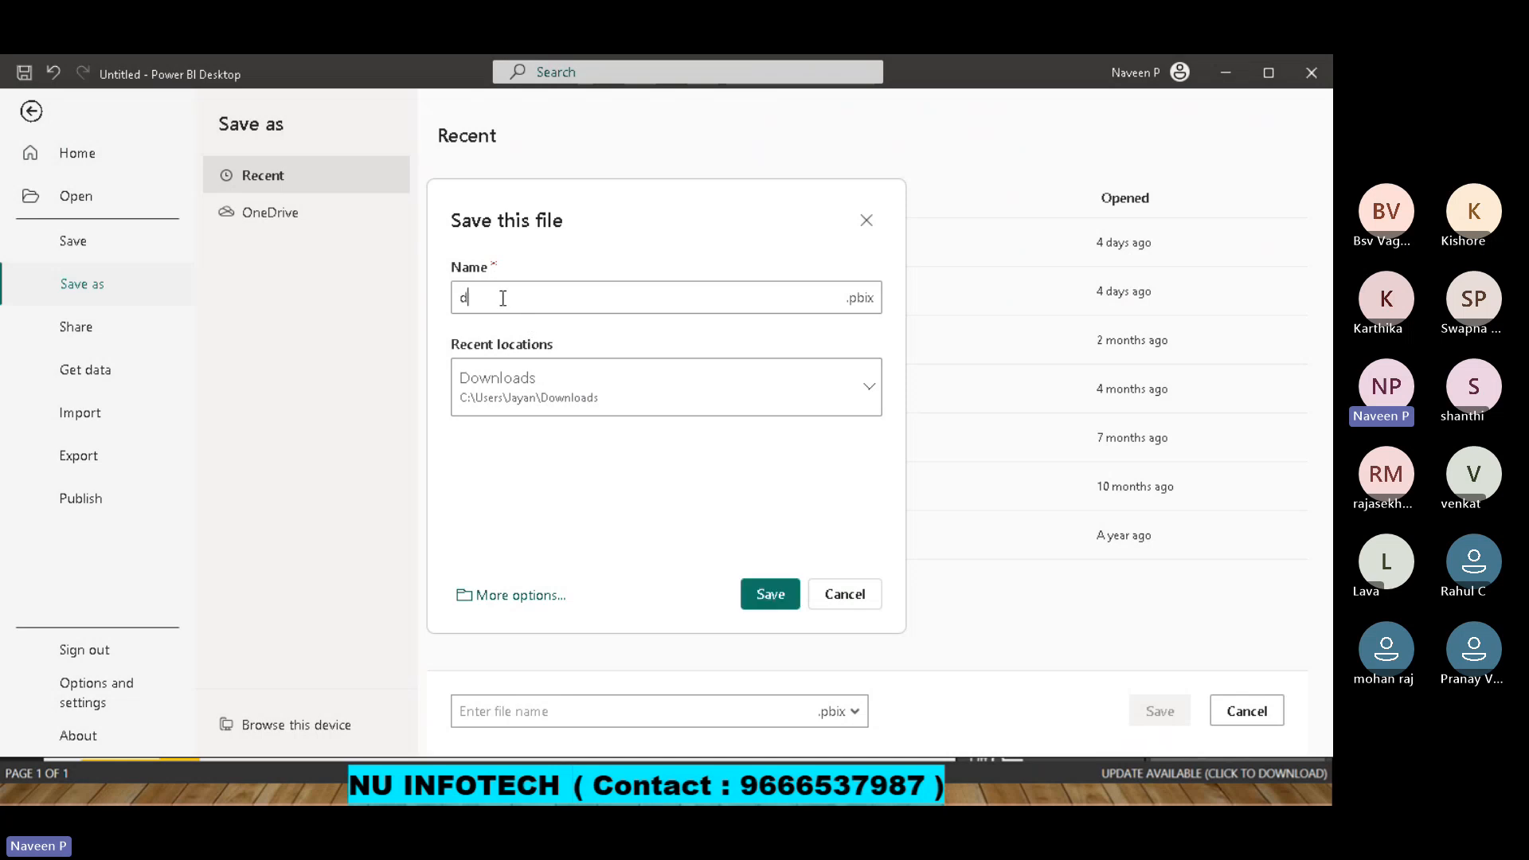
pyautogui.write('emo tea,')
pyautogui.press('BackSpace')
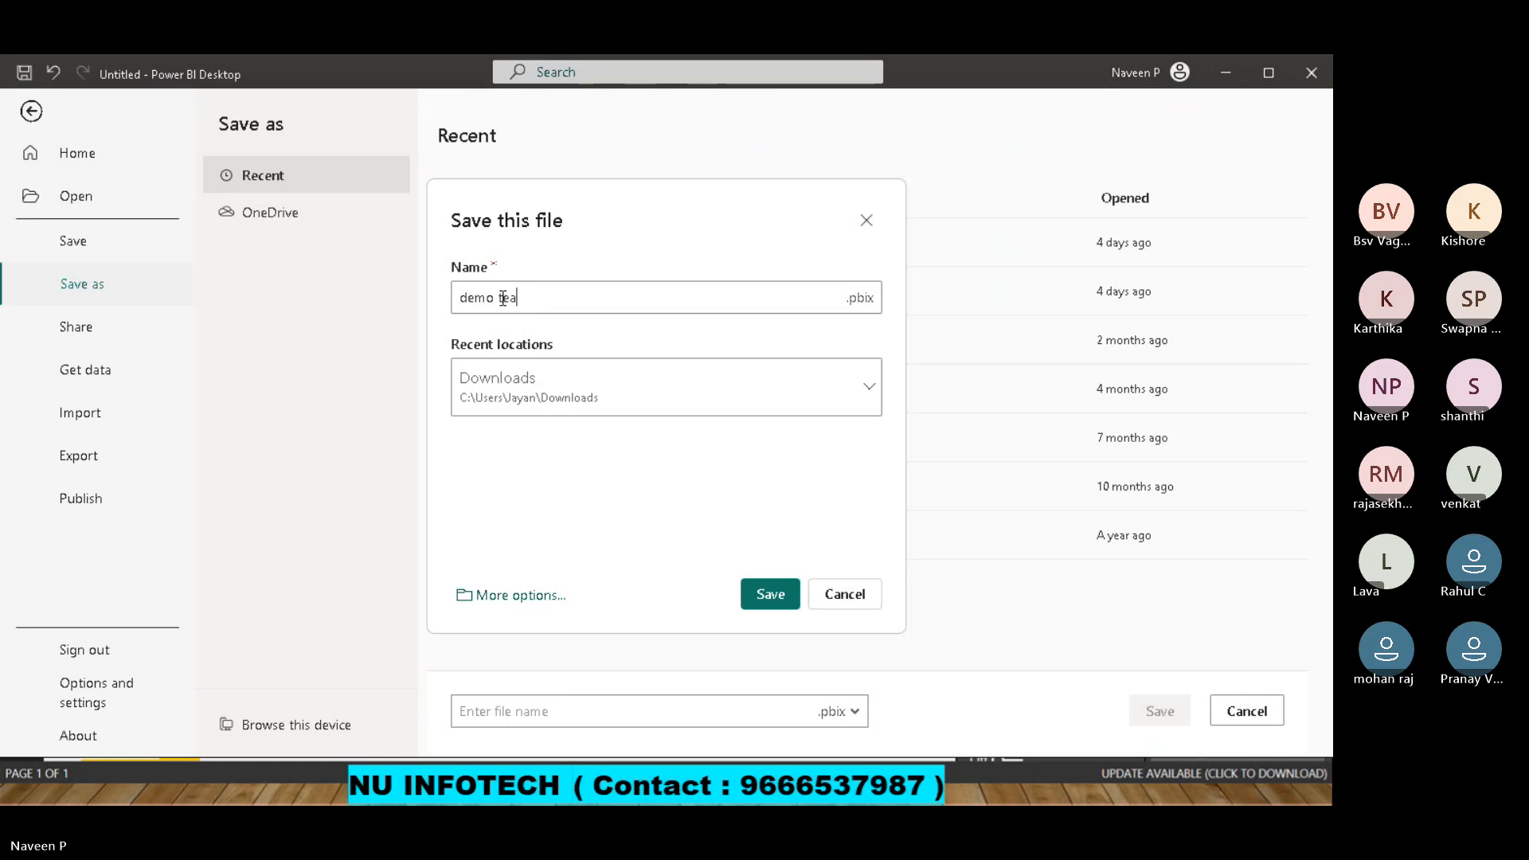
pyautogui.write('m36')
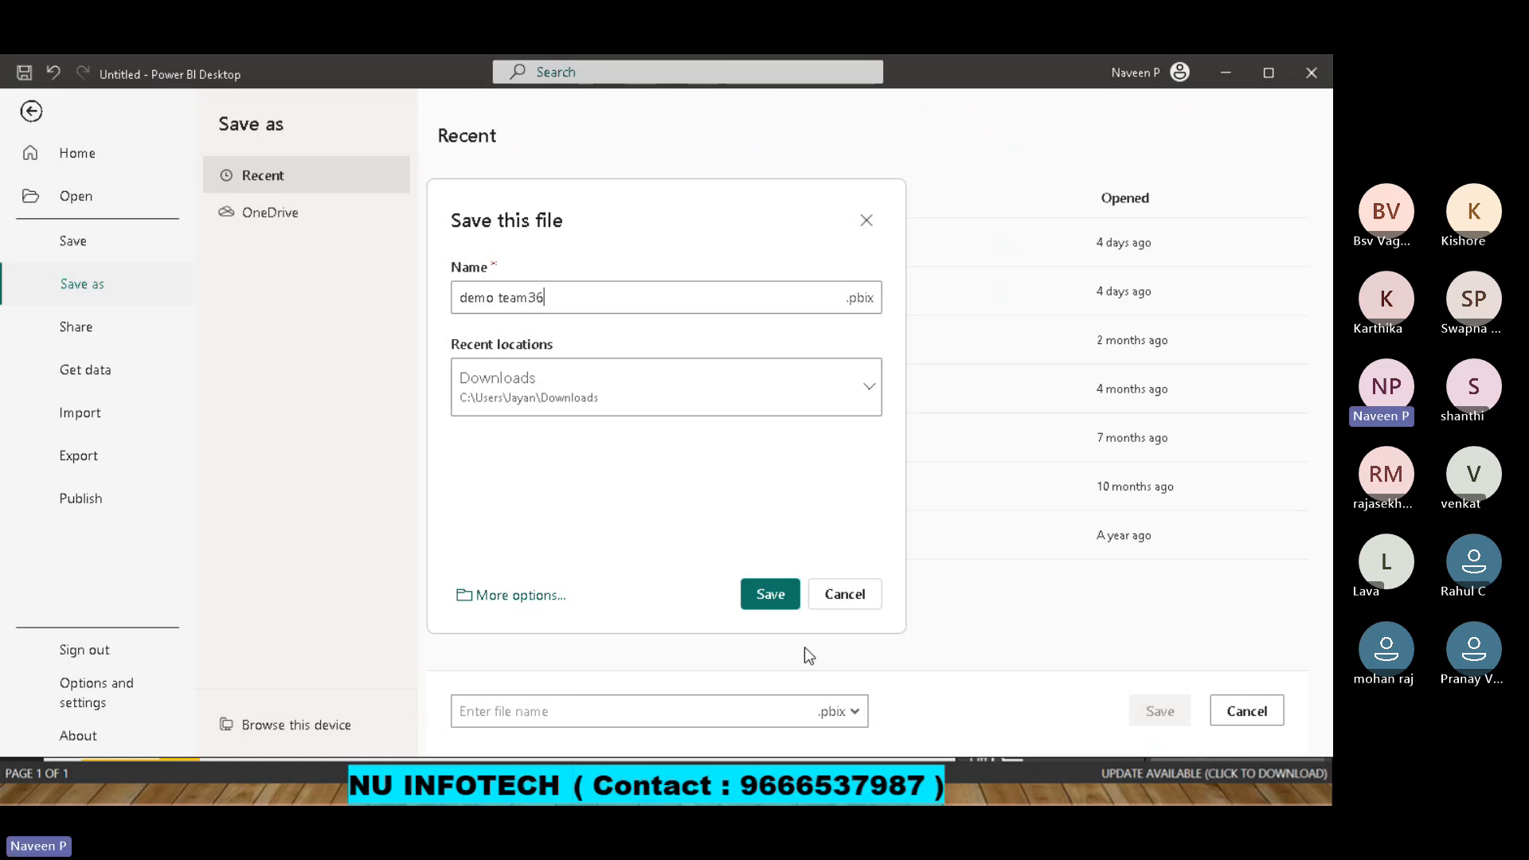
pyautogui.click(763, 599)
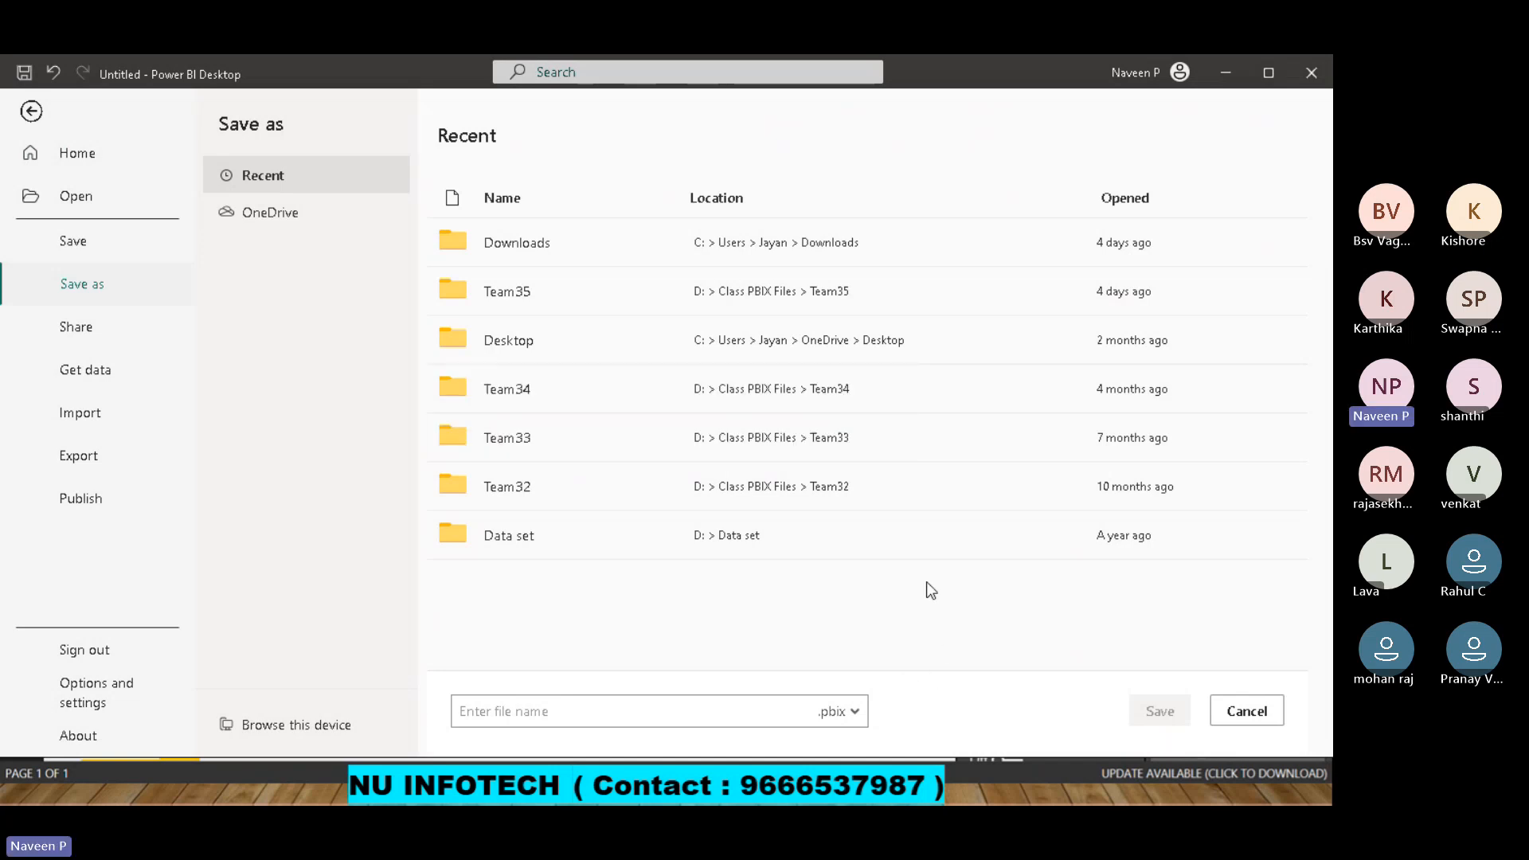
pyautogui.click(1244, 713)
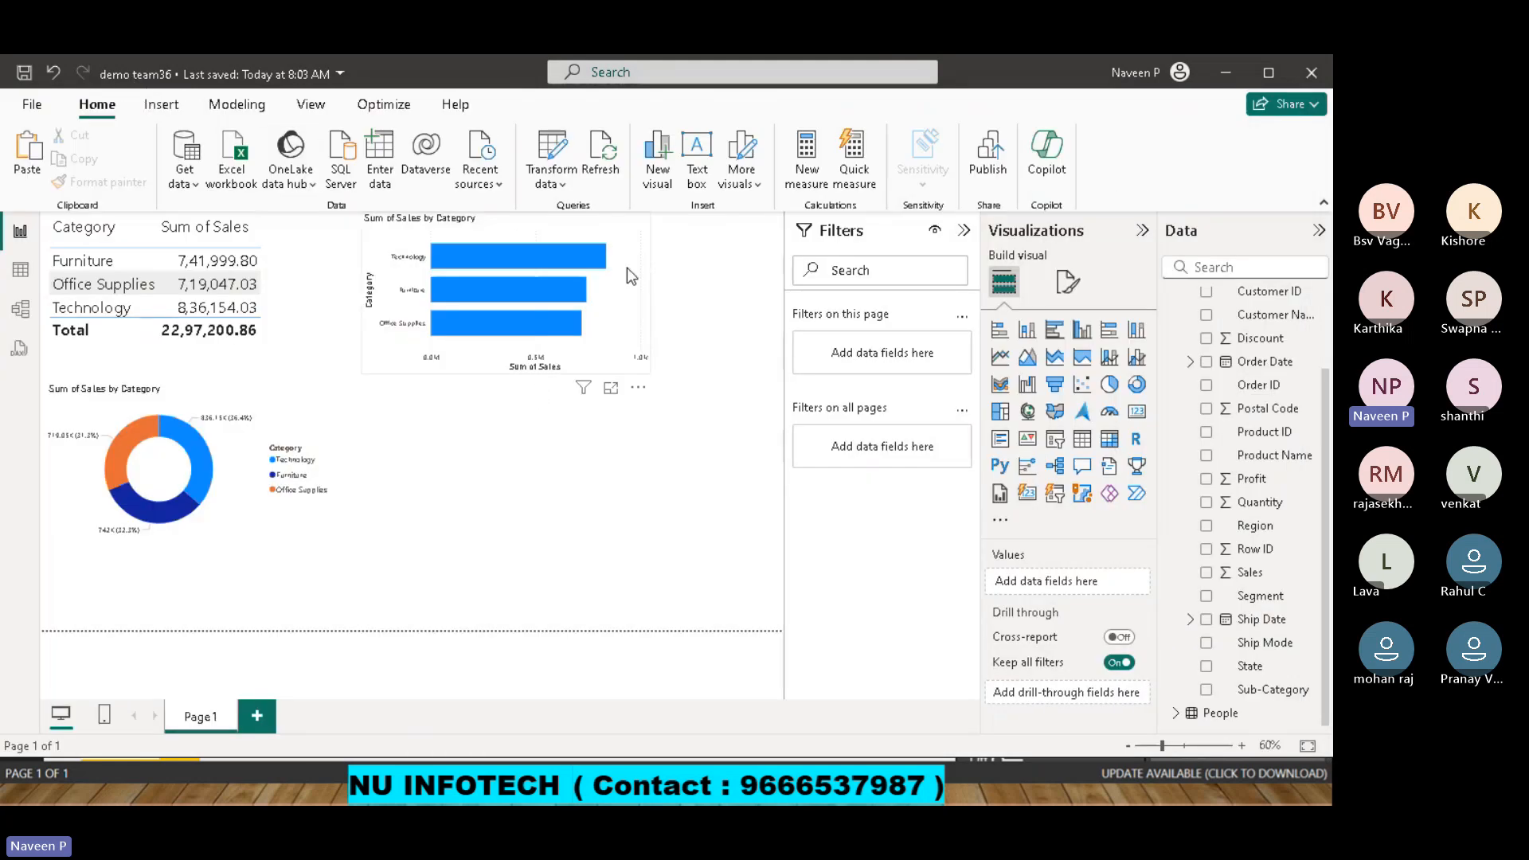
# Publish the report to the Team35-Dev workspace in the Power BI service.
pyautogui.click(990, 156)
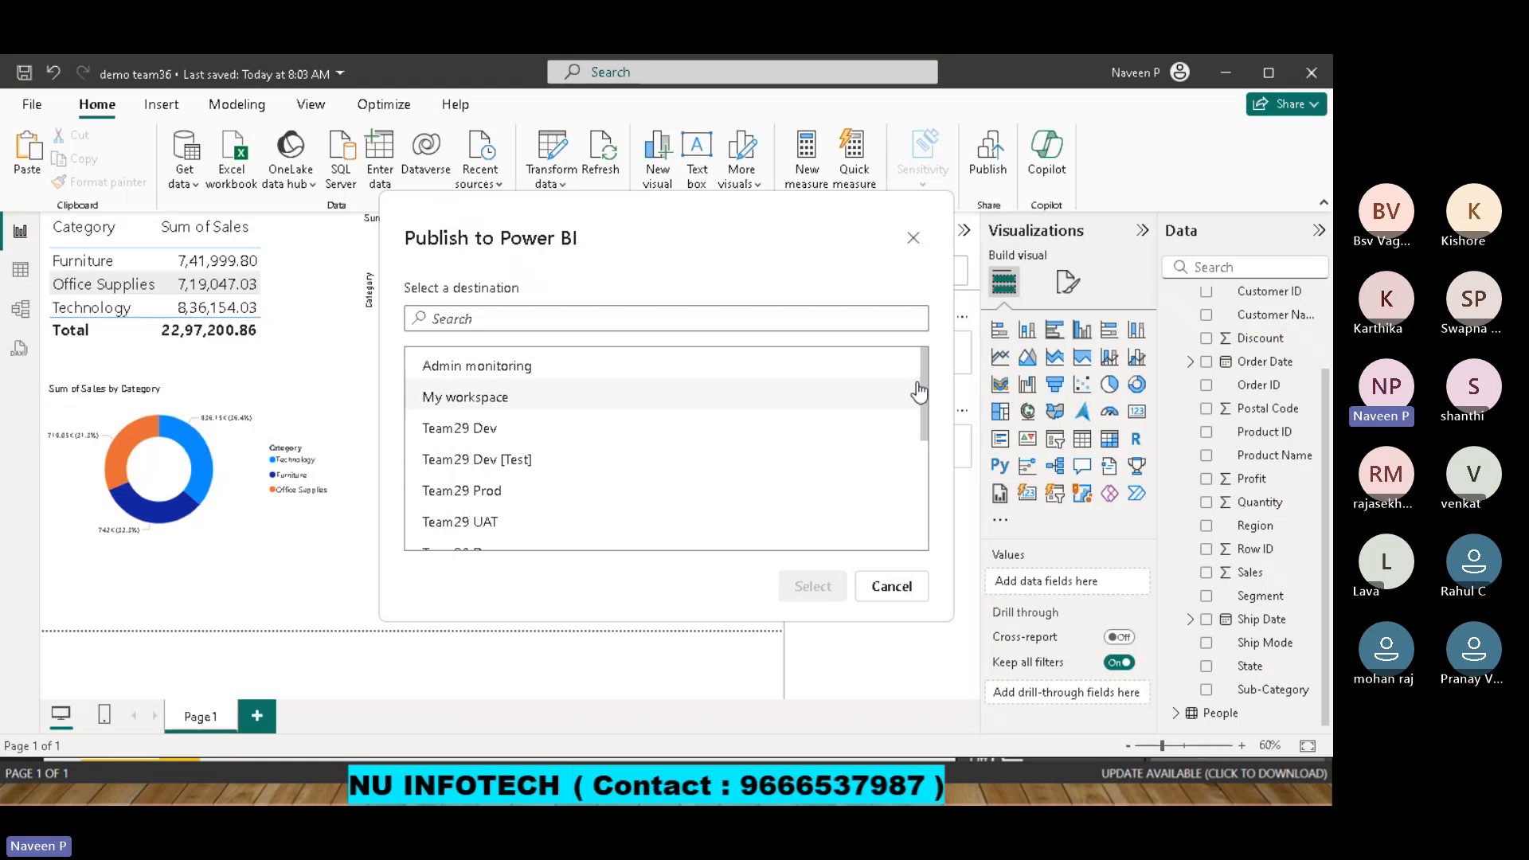
pyautogui.moveTo(924, 391); pyautogui.dragTo(929, 478)
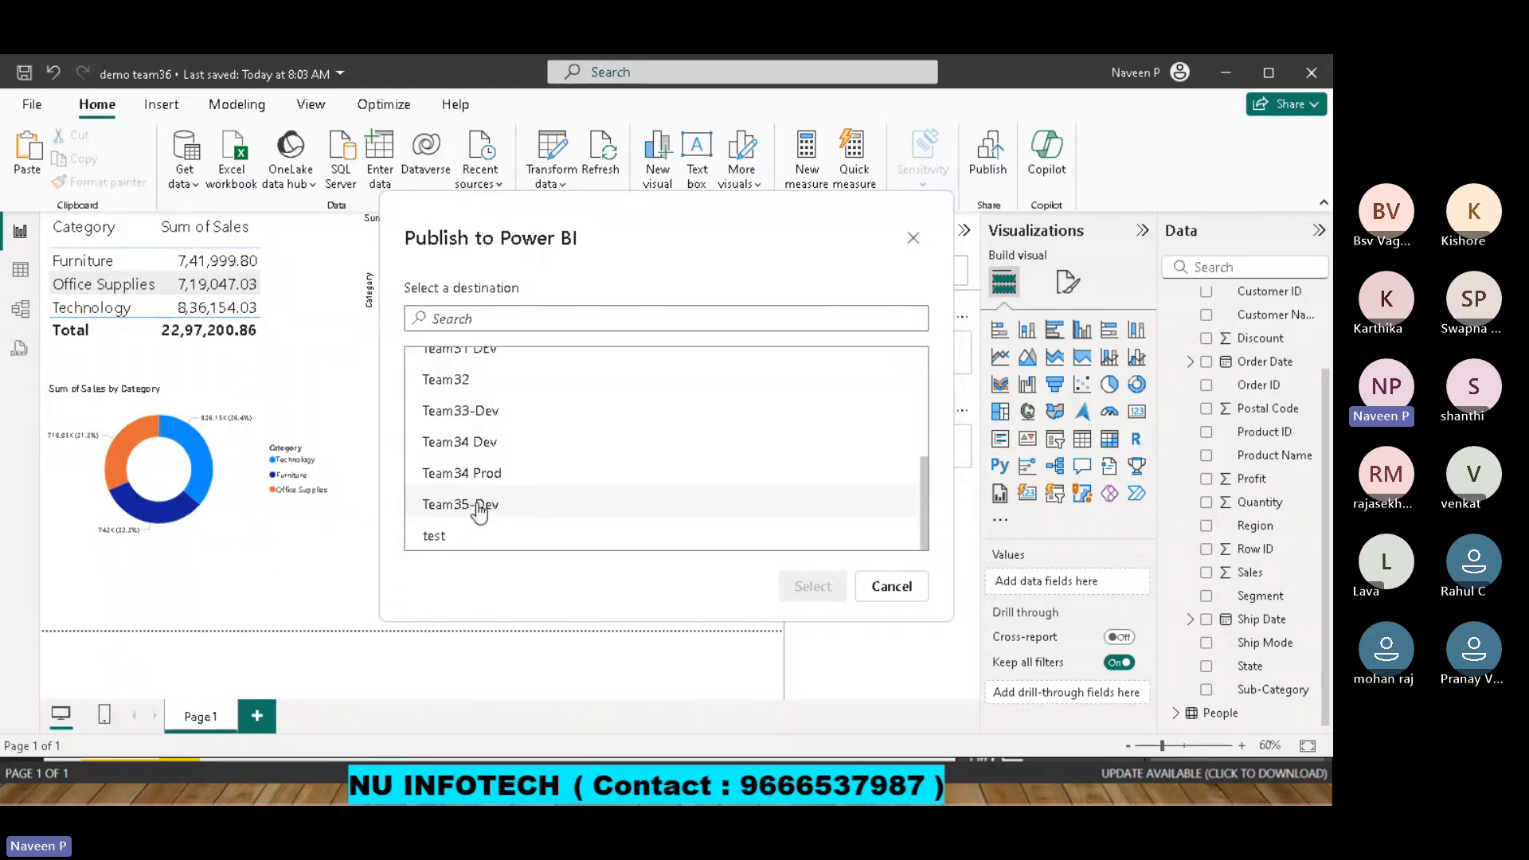
pyautogui.click(470, 506)
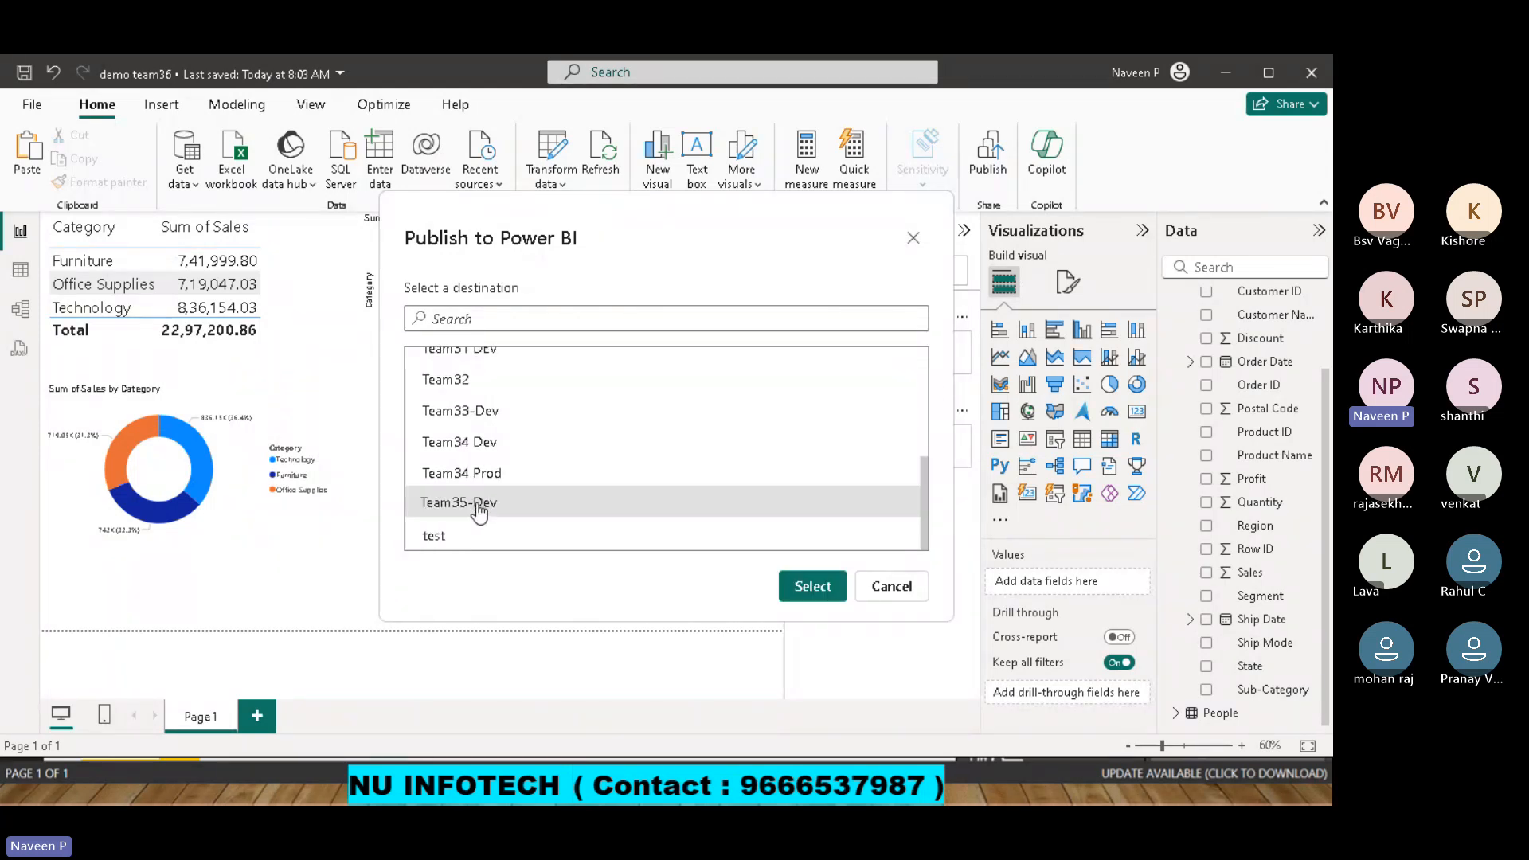
pyautogui.click(814, 586)
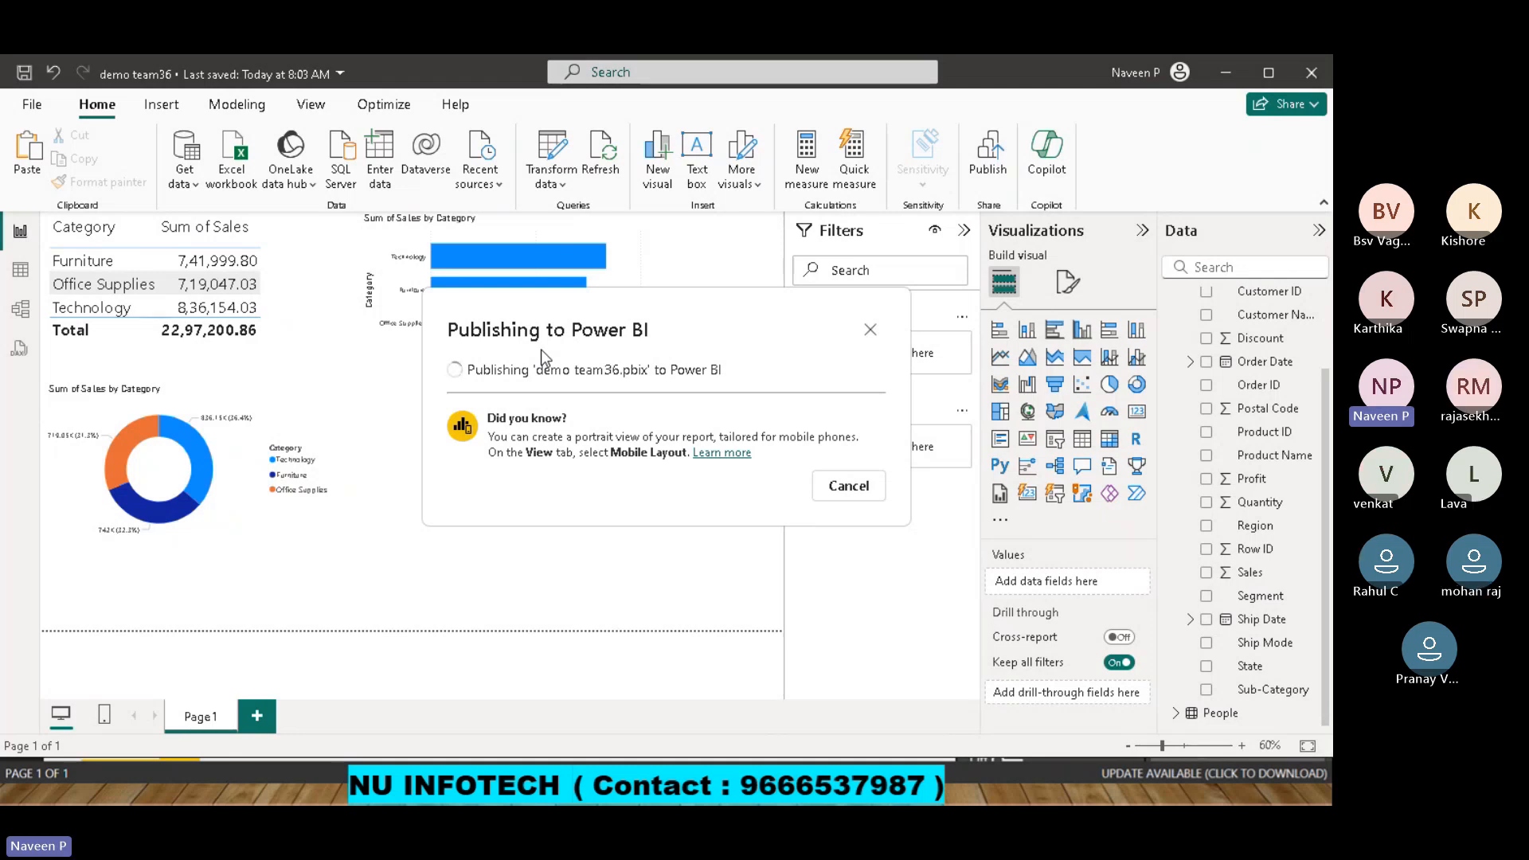
# Open the published demo team36 report in the browser, view it in full screen and return to the normal view.
pyautogui.click(560, 400)
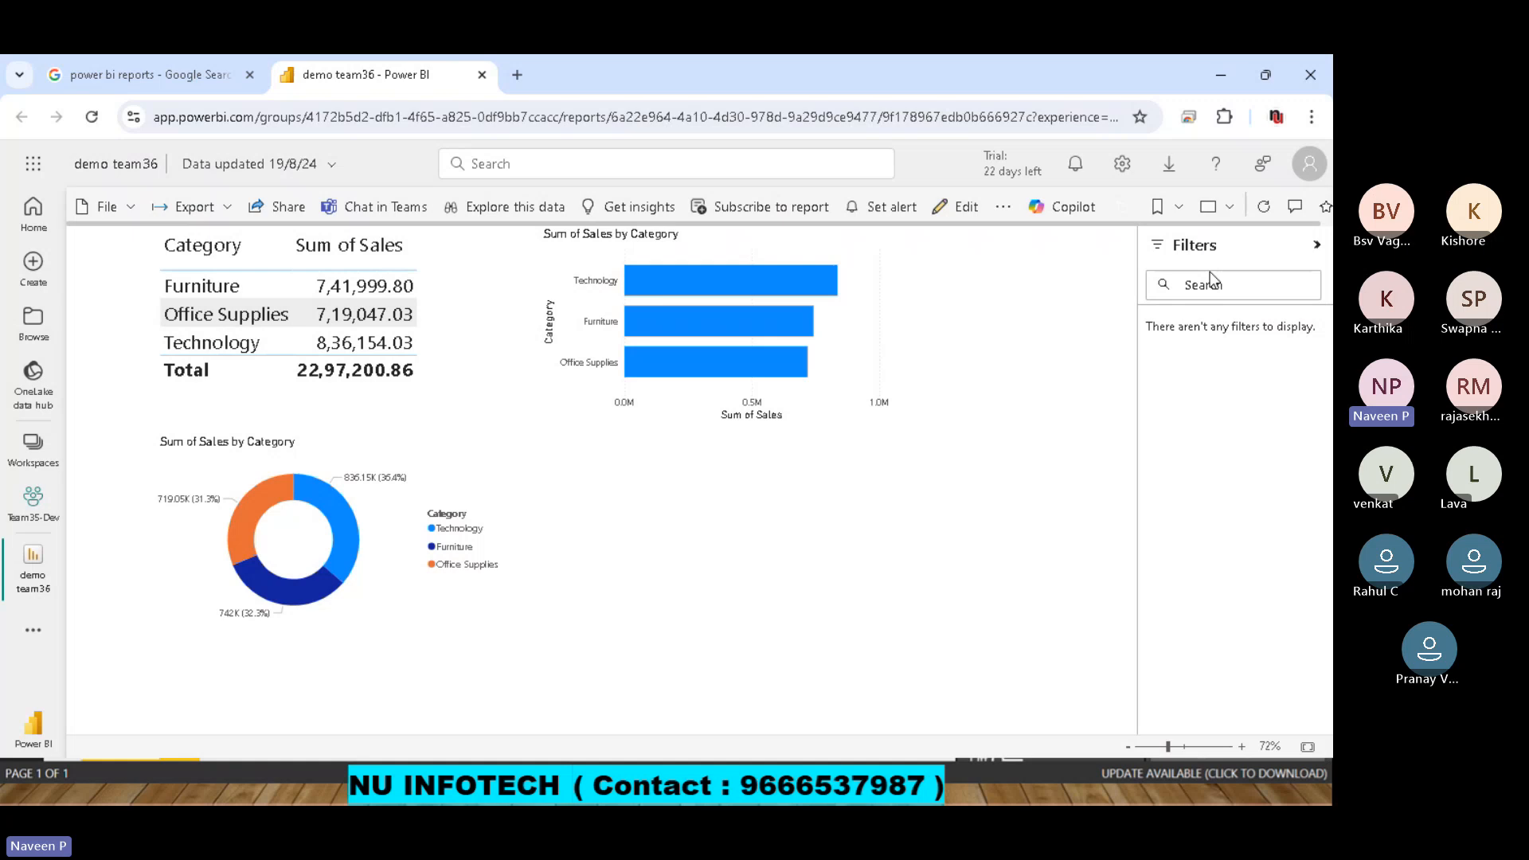
pyautogui.click(1218, 206)
pyautogui.click(1140, 257)
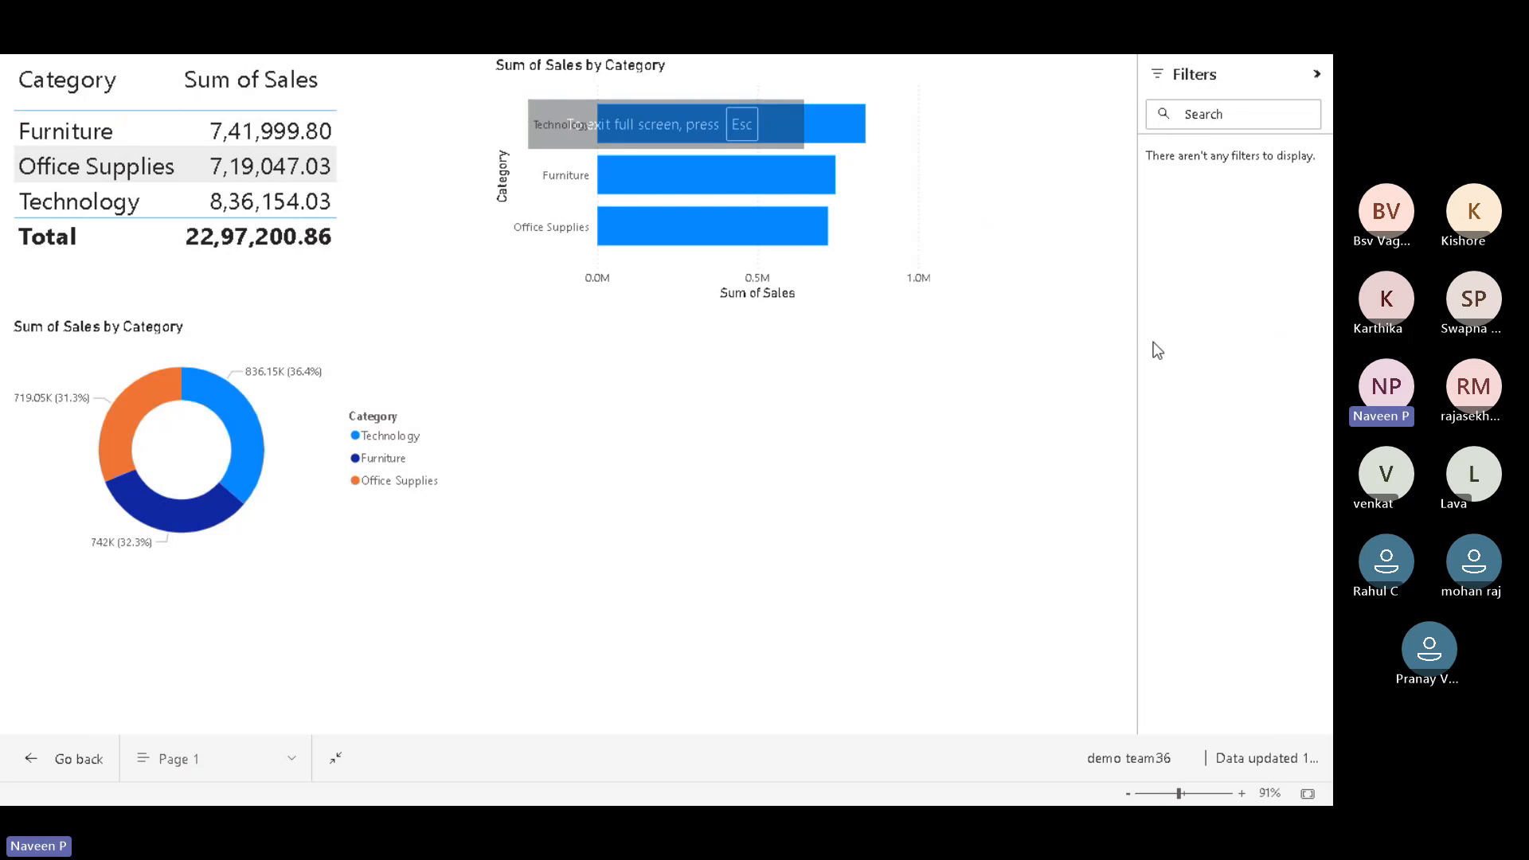
pyautogui.press('Escape')
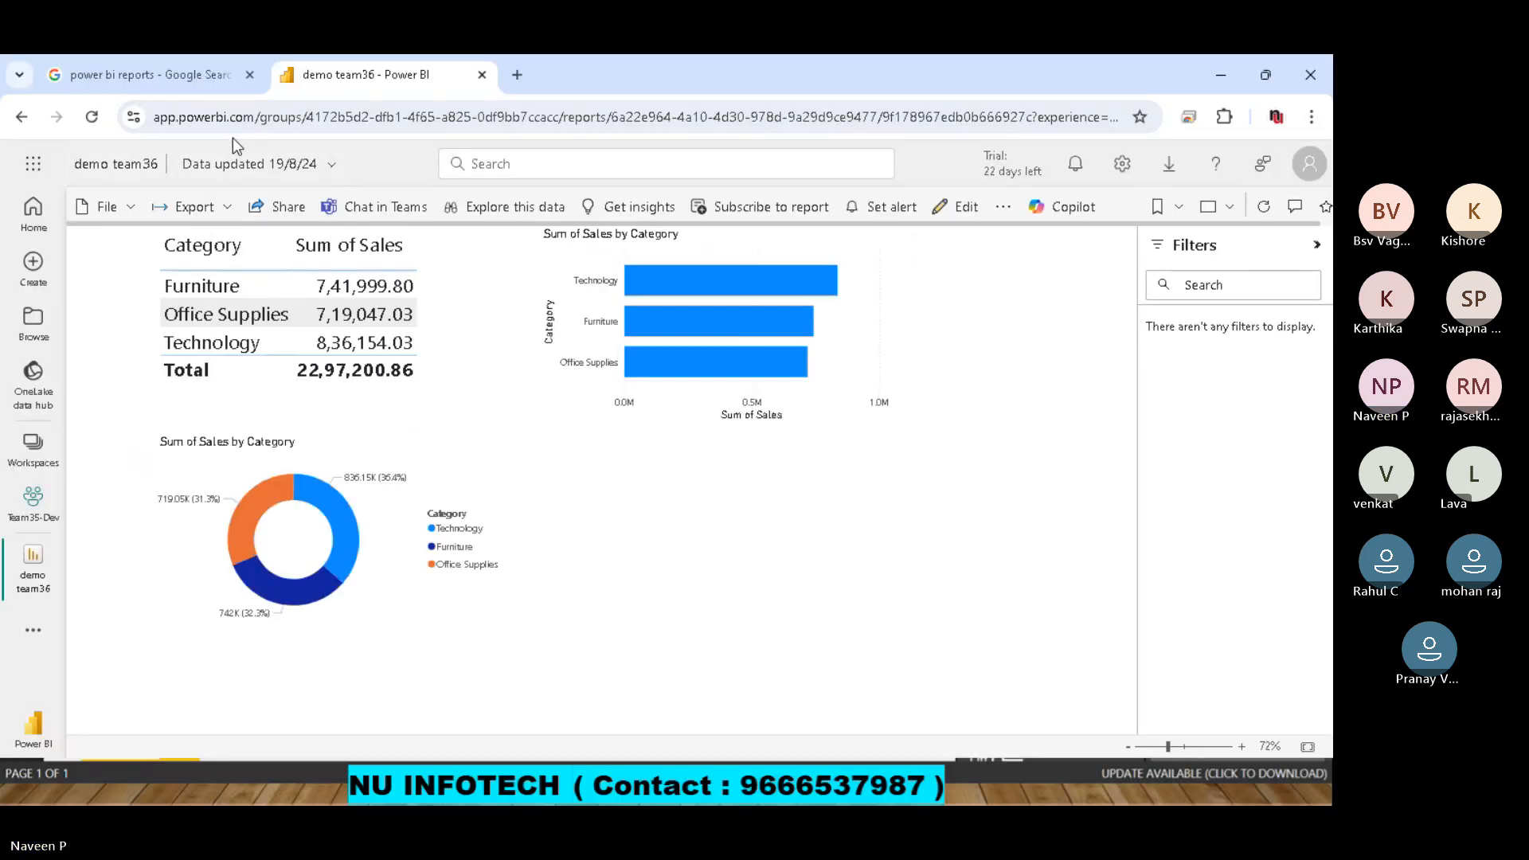
# Switch back to the demo team36 report in Power BI Desktop and collapse the Orders table's field list.
pyautogui.hotkey('alt', 'Tab')
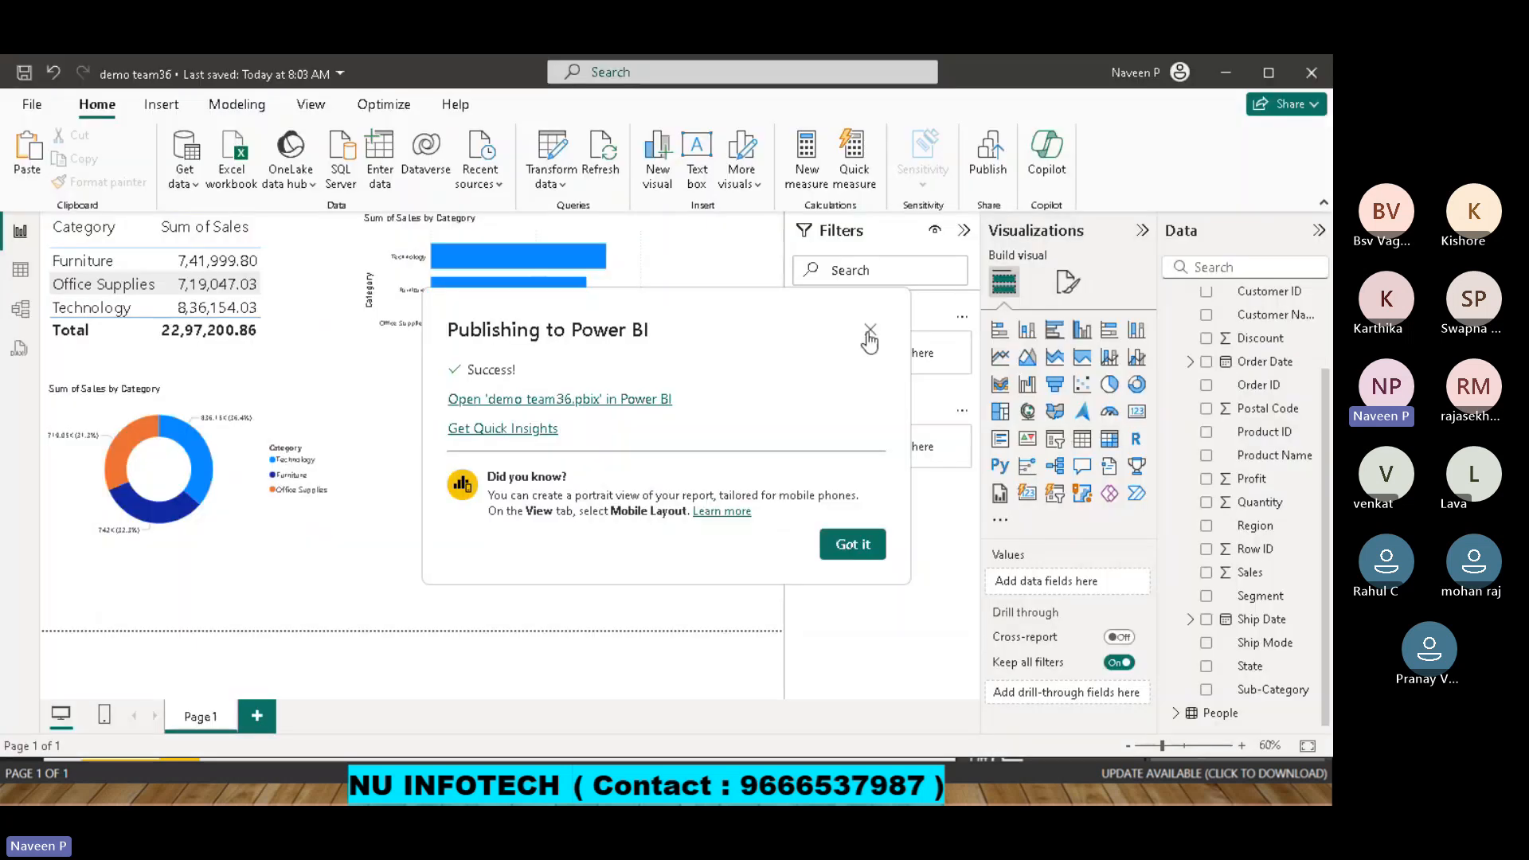
pyautogui.click(867, 328)
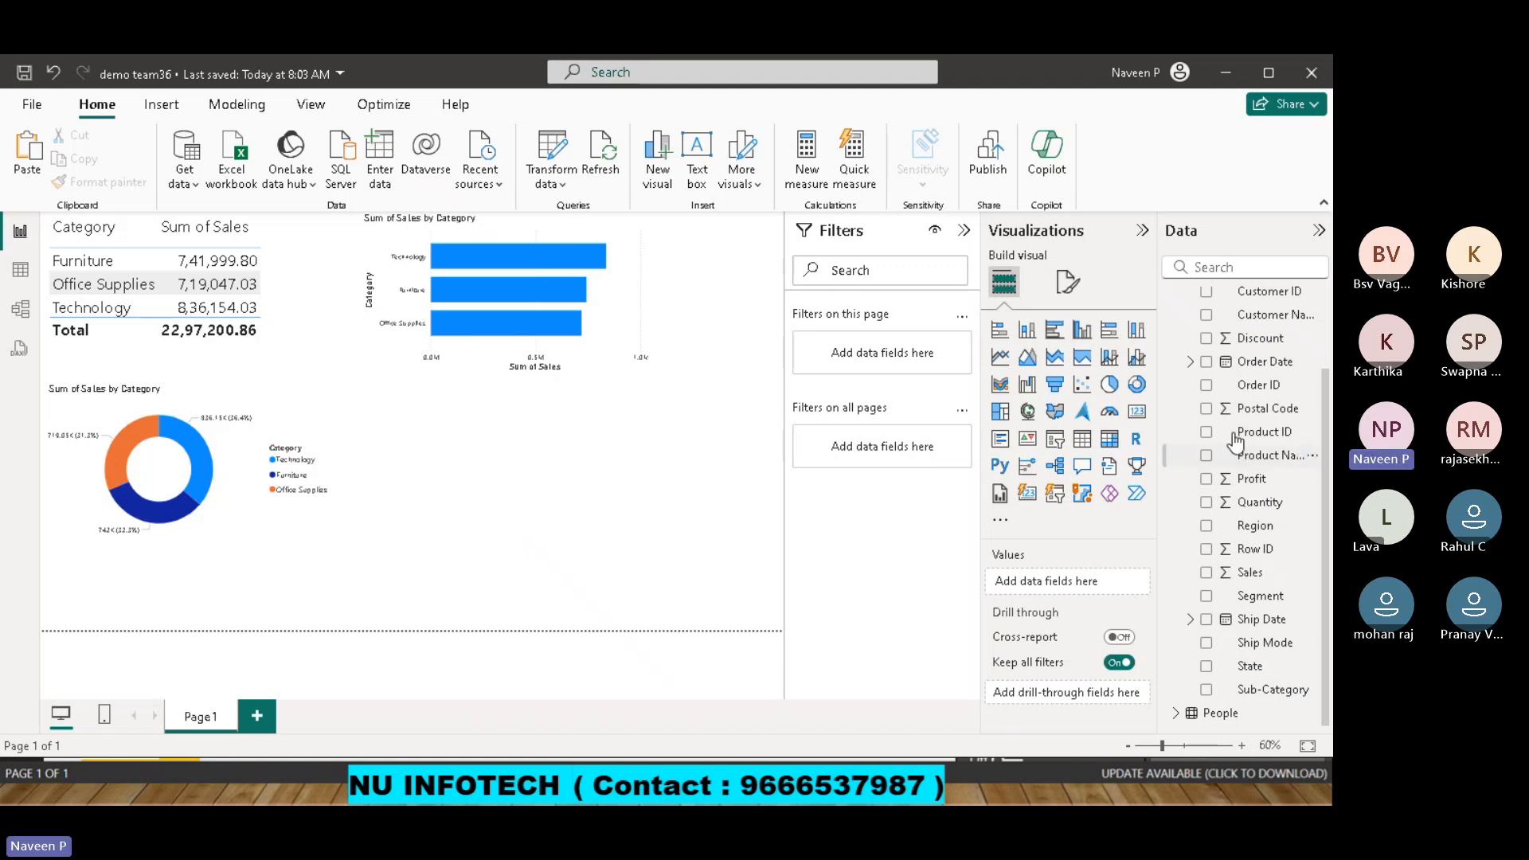
pyautogui.scroll(2, 1323, 398)
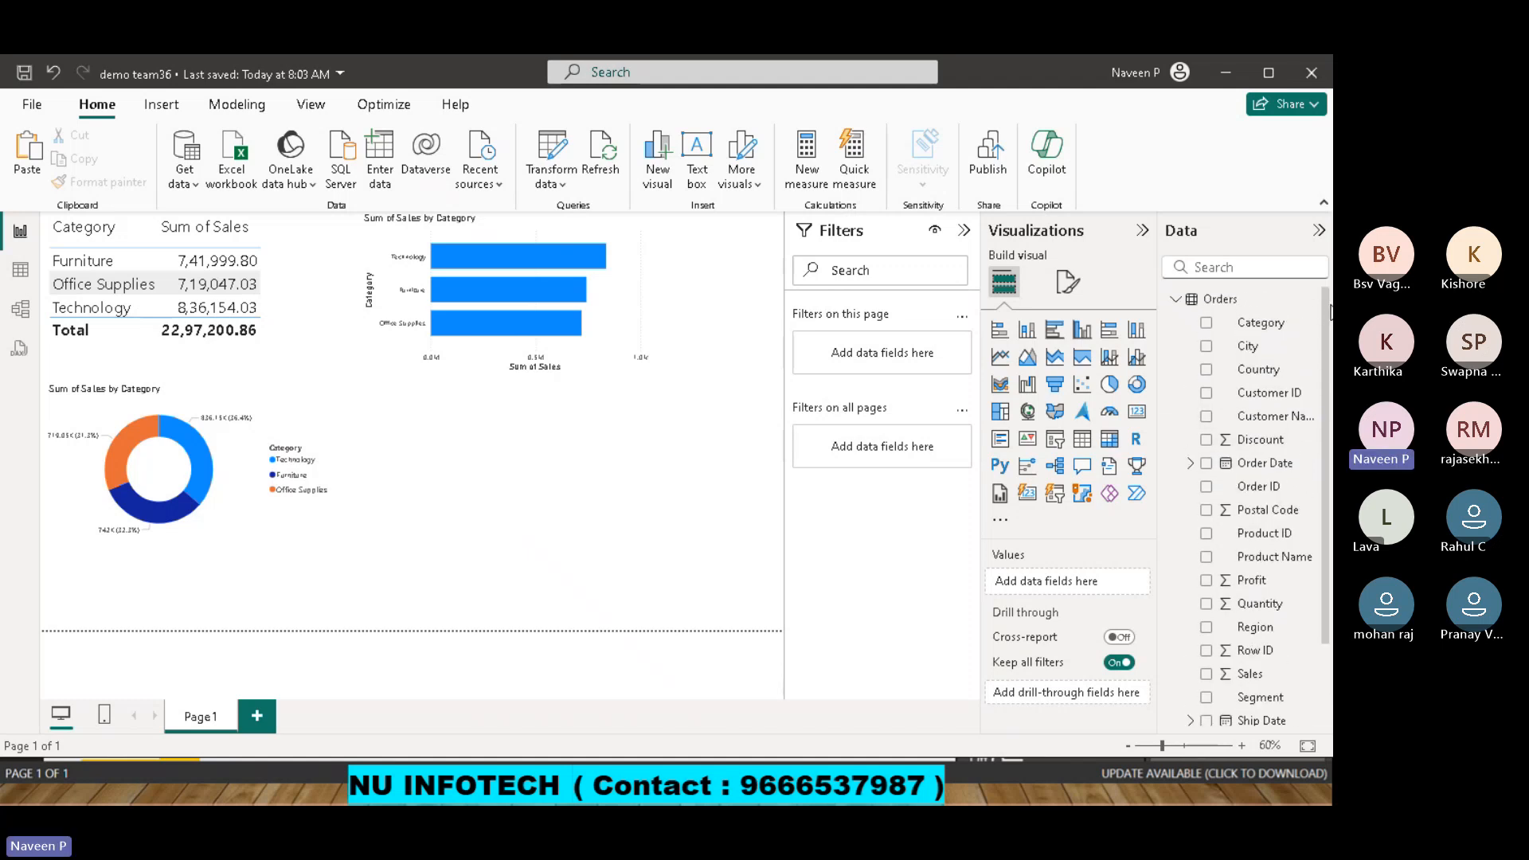
pyautogui.click(1177, 300)
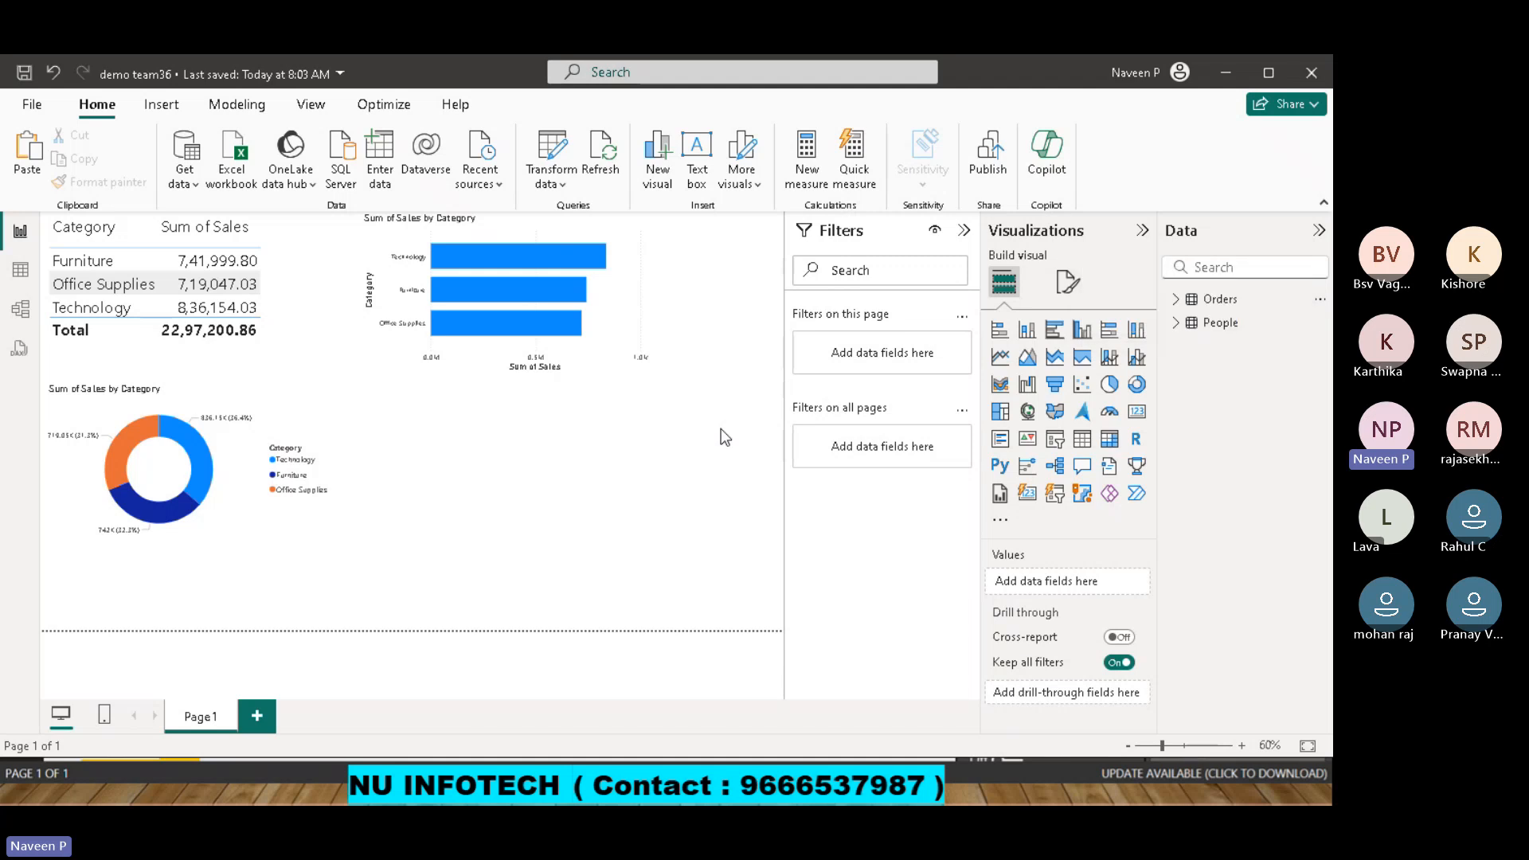
# Switch to the BI Presentation slide deck in PowerPoint.
pyautogui.hotkey('alt', 'Tab')
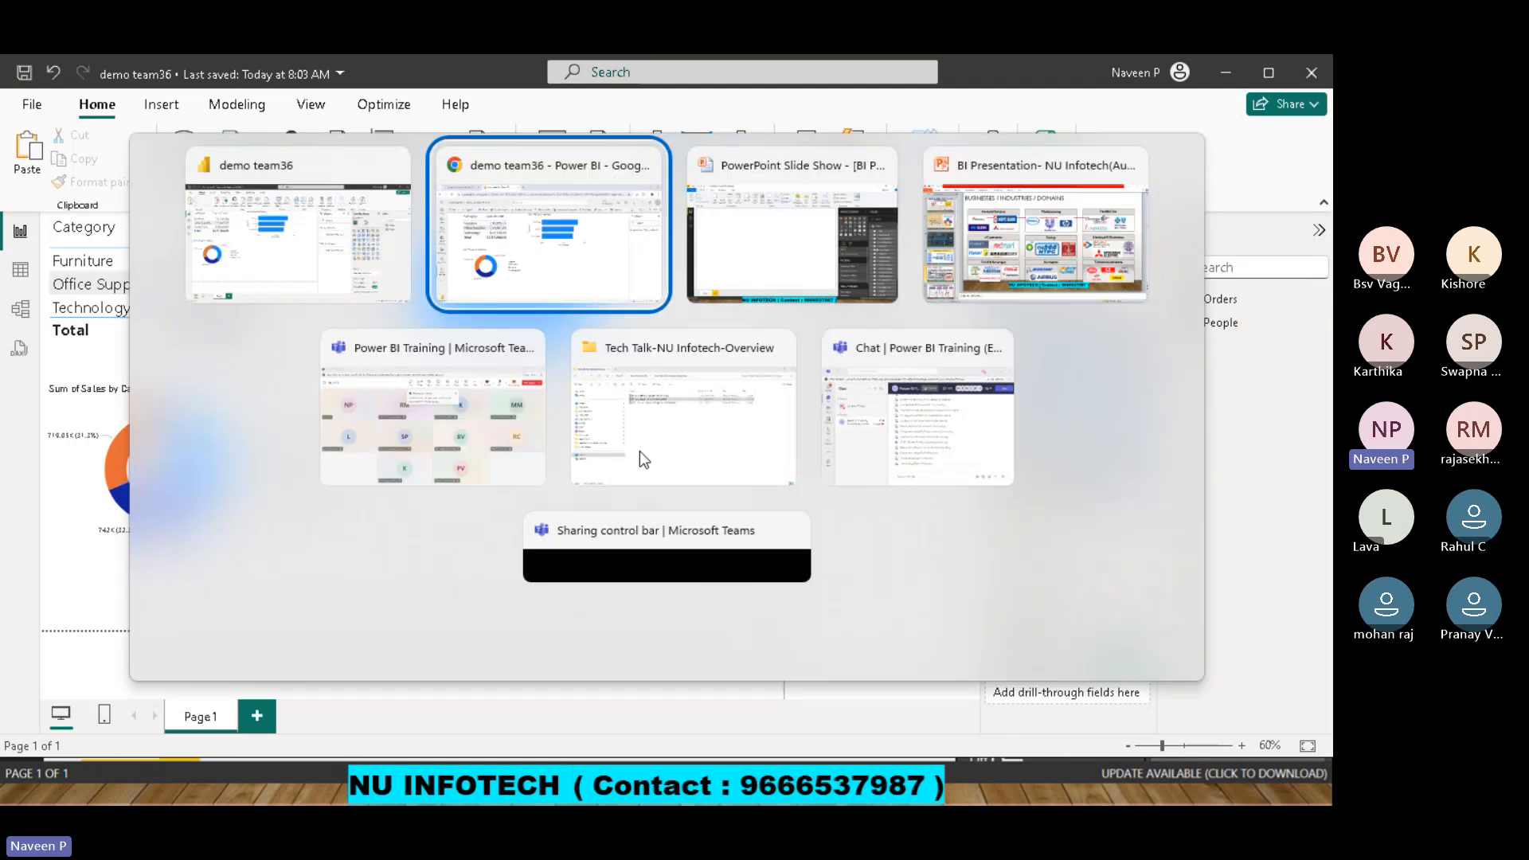
pyautogui.hotkey('alt', 'Tab')
pyautogui.hotkey('alt', 'Tab')
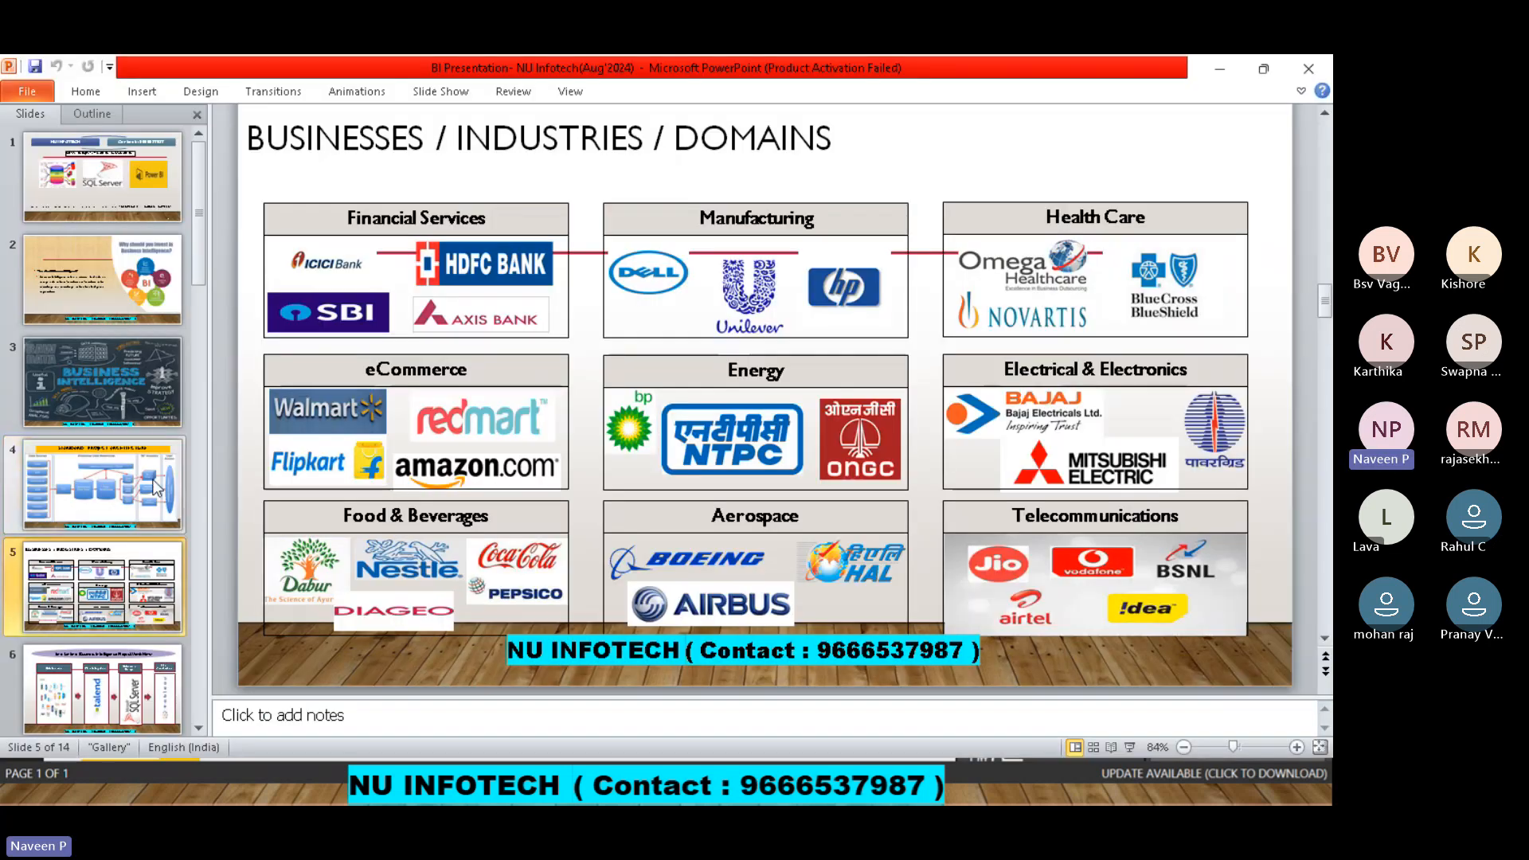